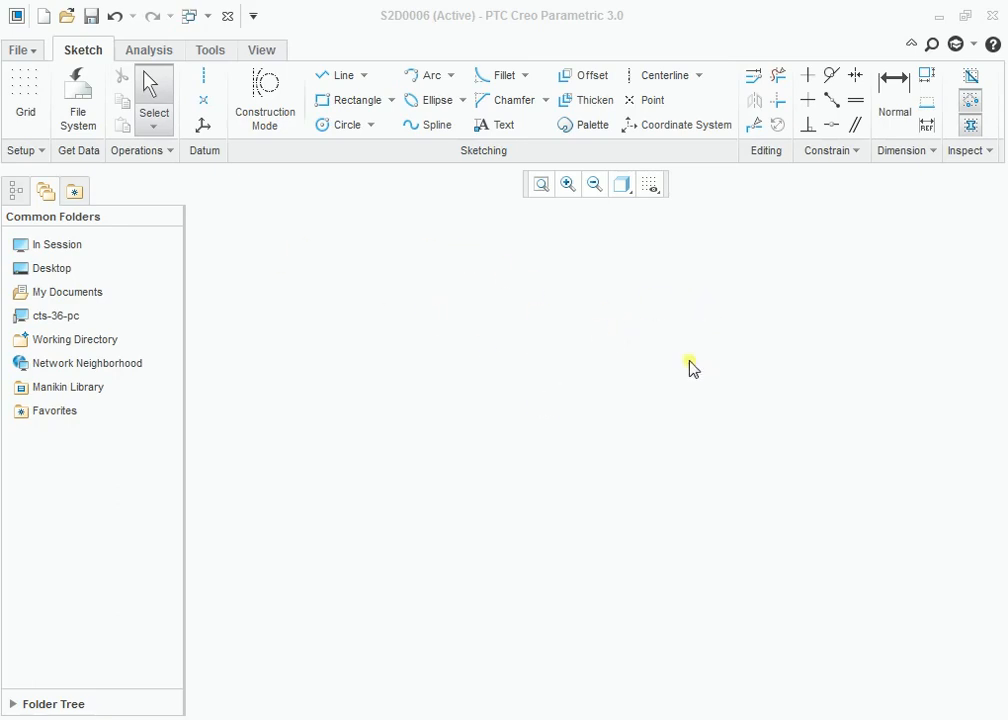
# Step: Sketch a slanted line about 0.34 long
pyautogui.click(336, 77)
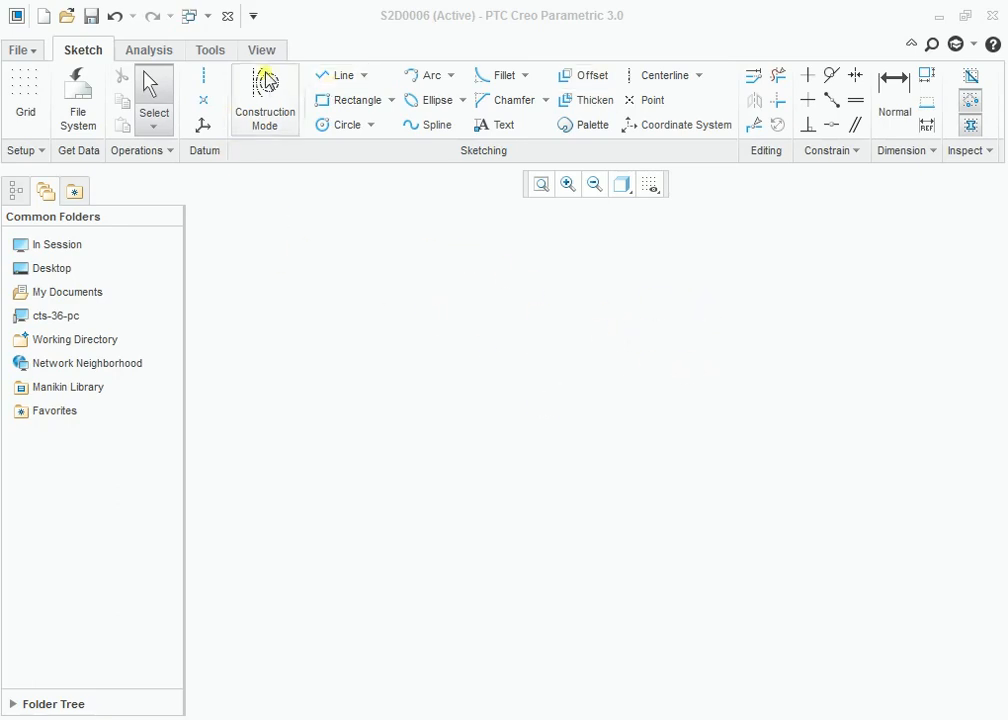
pyautogui.click(348, 470)
pyautogui.click(706, 390)
pyautogui.middleClick(700, 493)
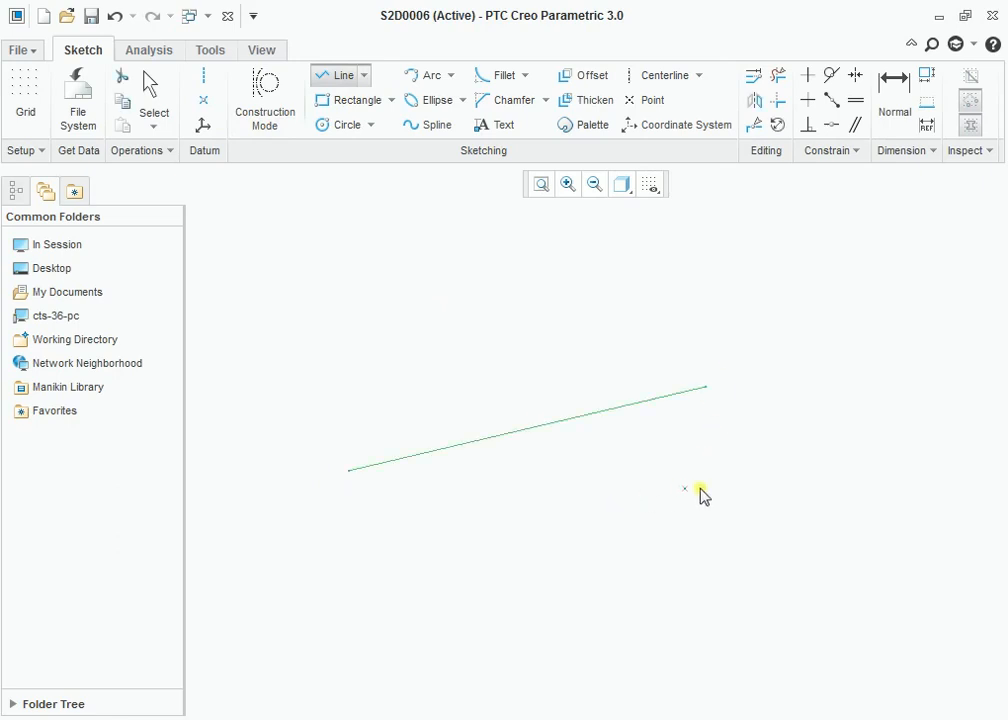
pyautogui.middleClick(700, 493)
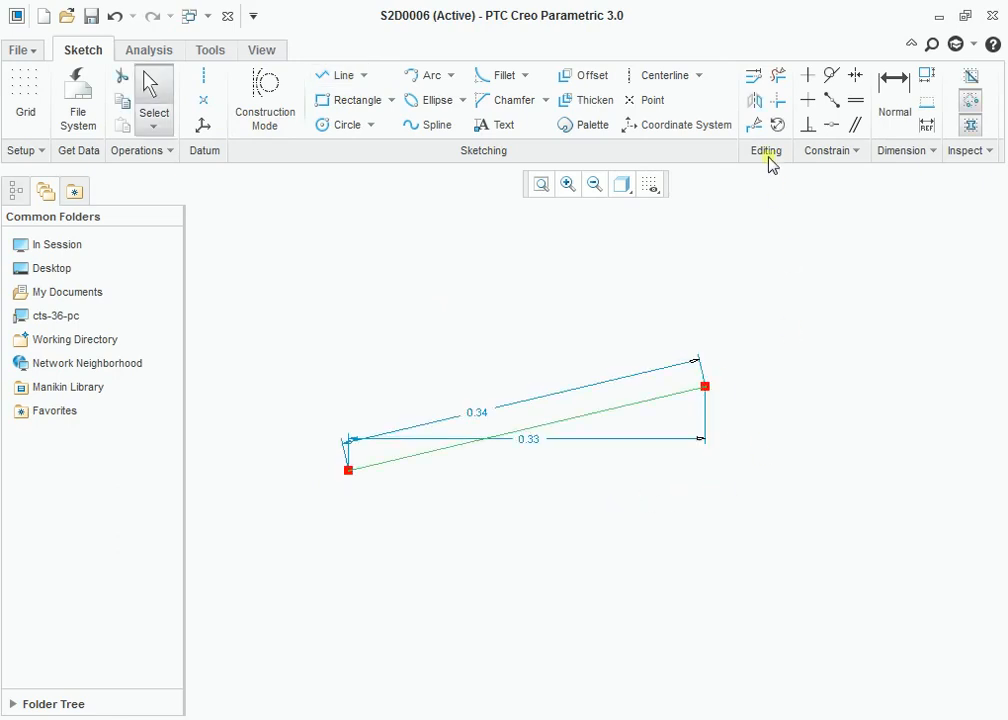
# Step: Apply a vertical constraint to the slanted line and move its length dimension clear of the line
pyautogui.click(807, 82)
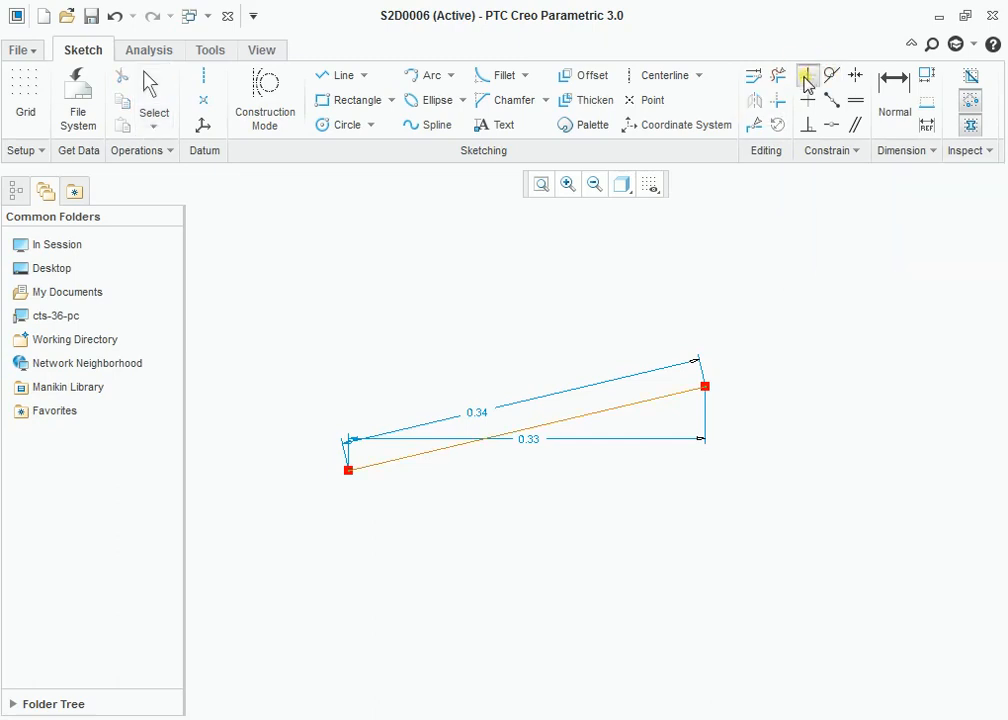
pyautogui.click(645, 400)
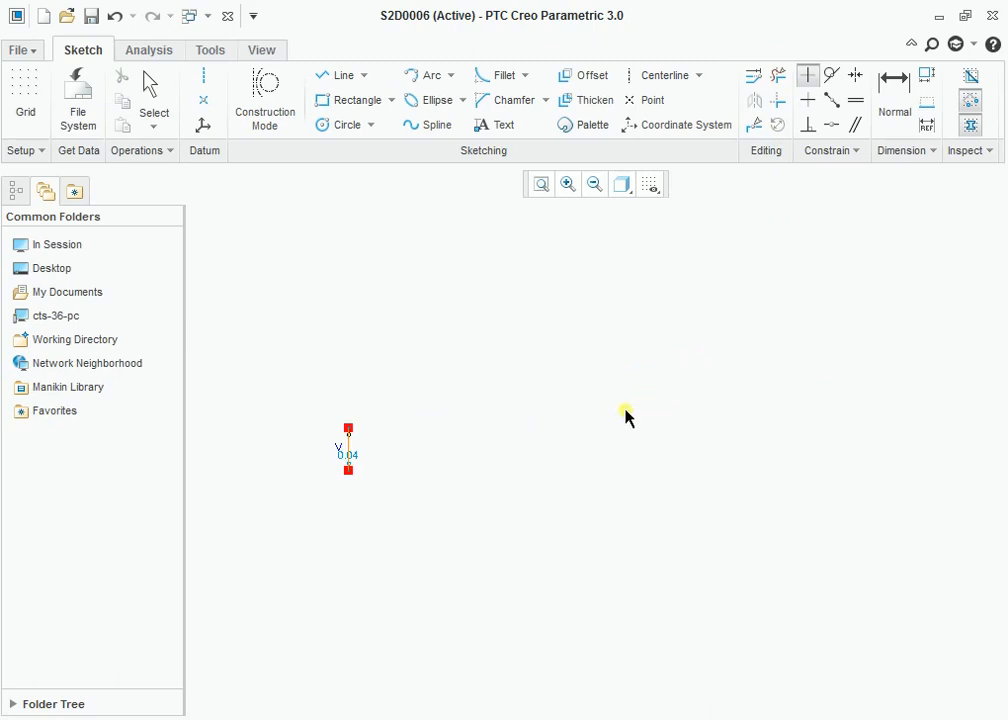
pyautogui.scroll(6, 312, 465)
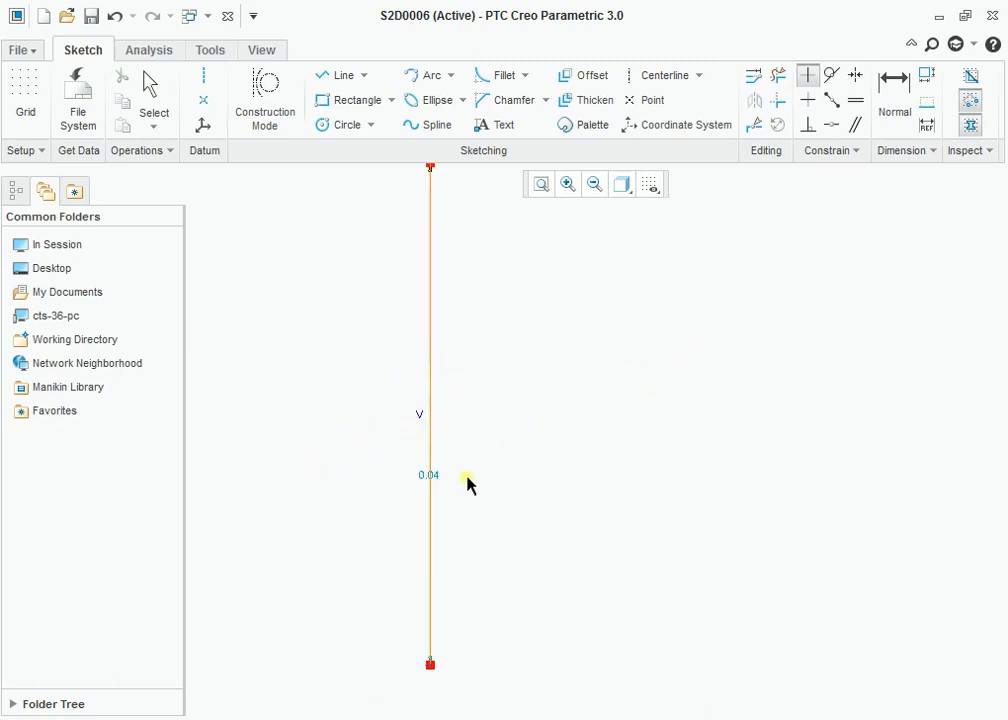
pyautogui.middleClick(445, 480)
pyautogui.moveTo(437, 480); pyautogui.dragTo(560, 448)
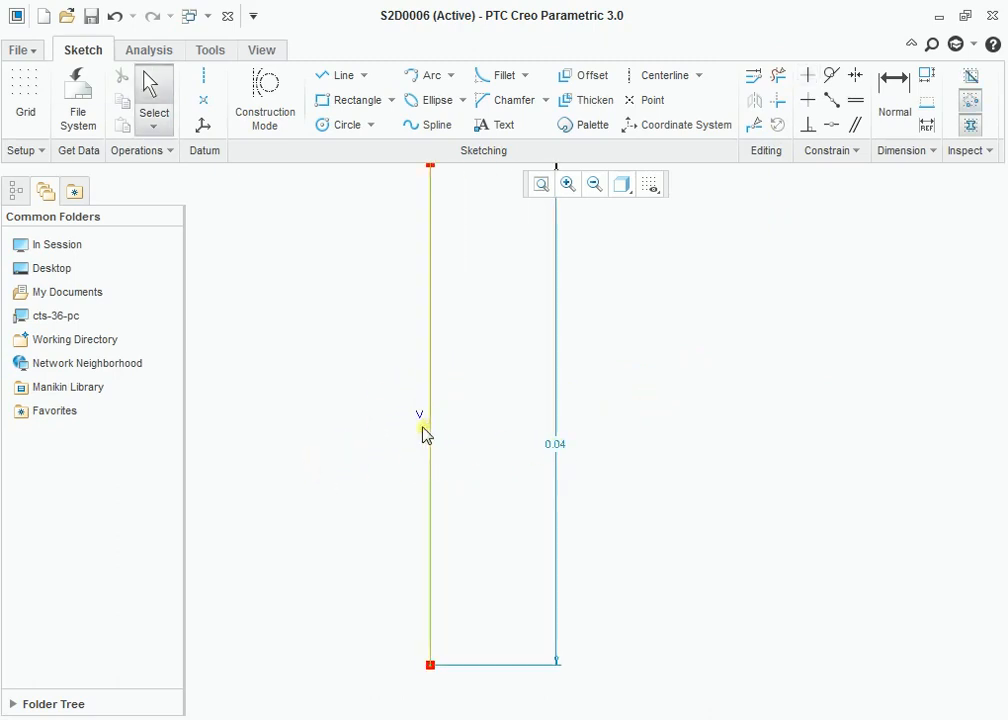
# Step: Delete the vertical line from the sketch
pyautogui.scroll(-3, 484, 443)
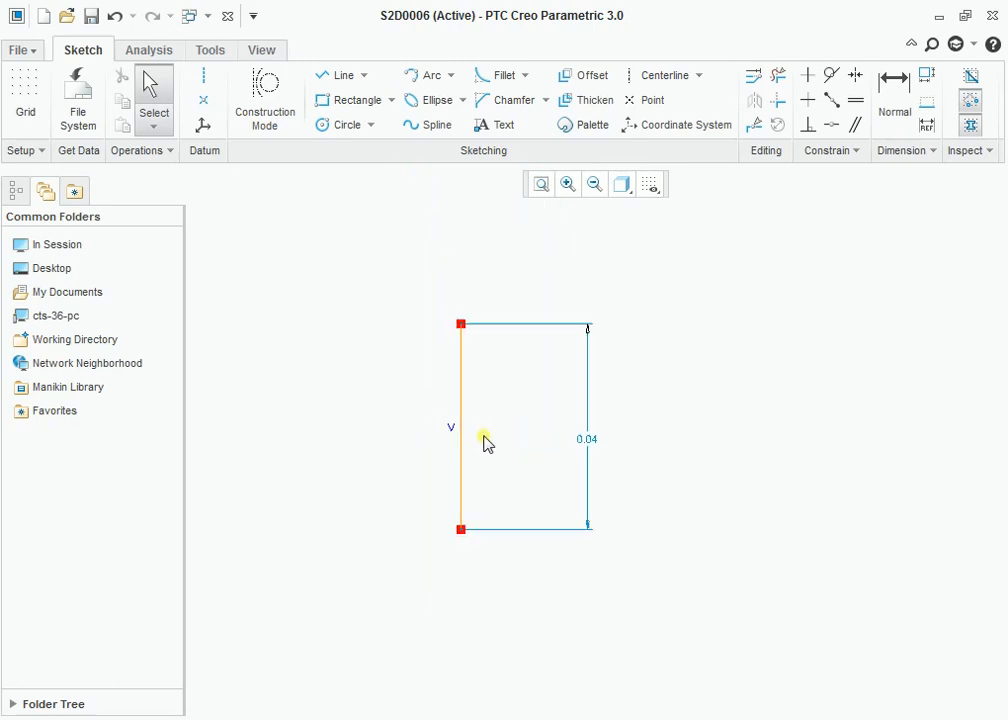
pyautogui.moveTo(582, 522); pyautogui.dragTo(613, 604)
pyautogui.press('Delete')
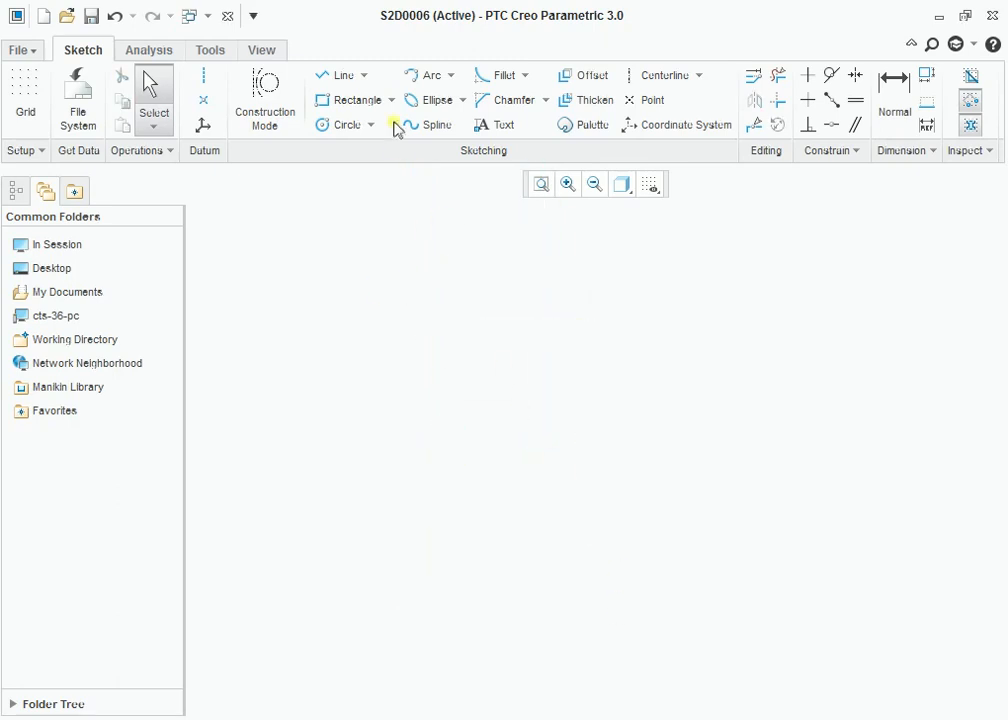
# Step: Sketch a steep slanted line about 0.04 long
pyautogui.click(340, 76)
pyautogui.click(798, 313)
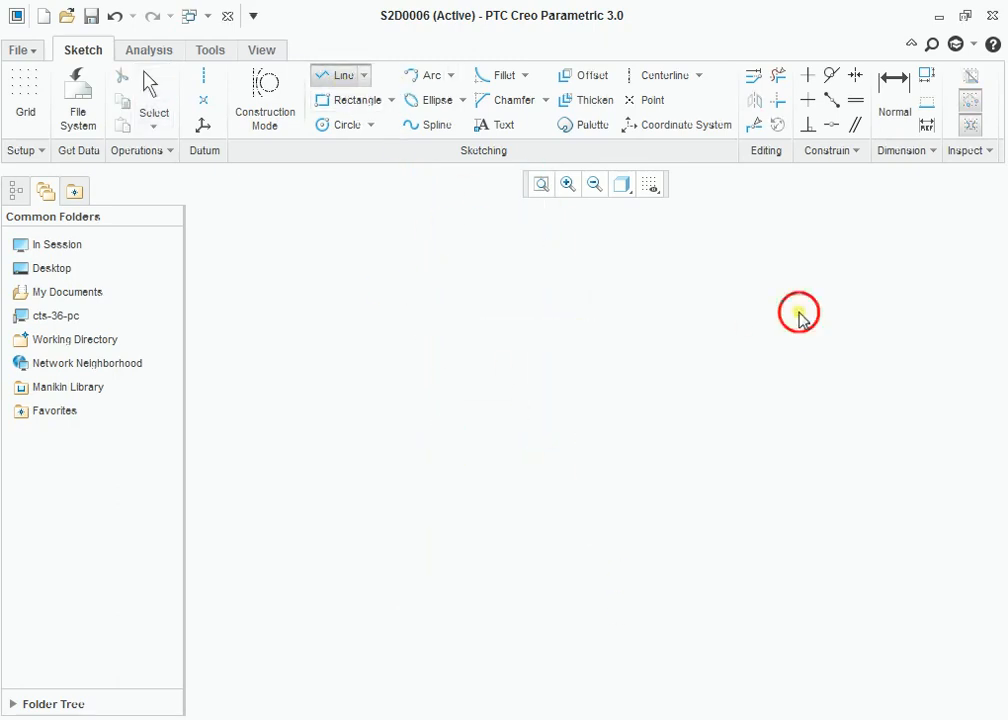
pyautogui.click(889, 499)
pyautogui.middleClick(889, 499)
# Step: Sketch a circle about 0.05 in diameter to the lower left of the line, without touching it
pyautogui.click(340, 125)
pyautogui.click(529, 535)
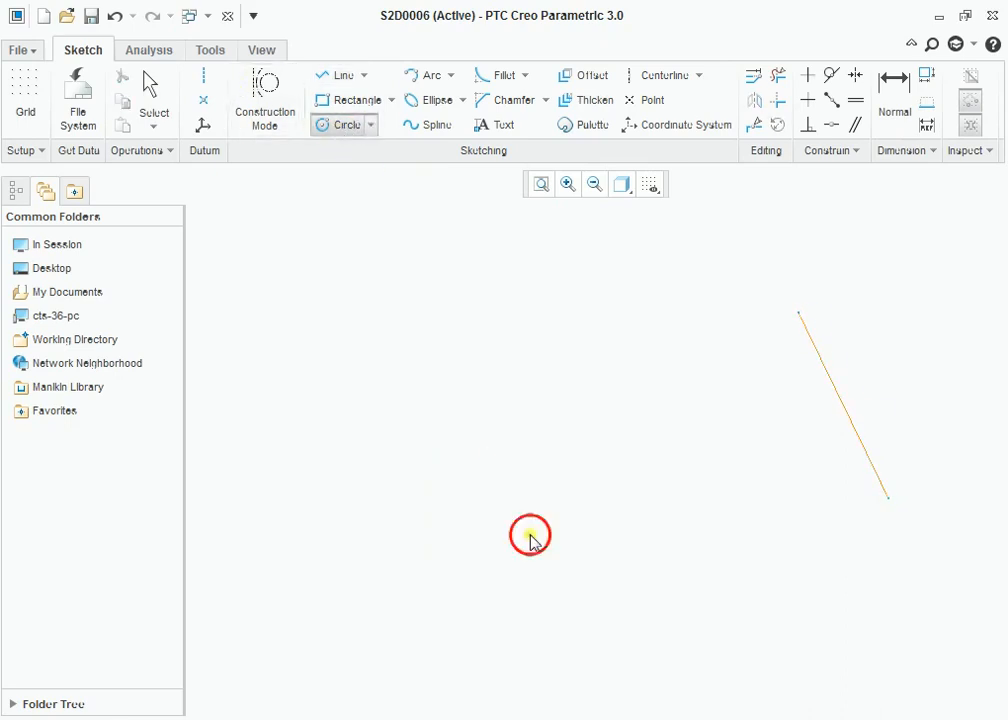
pyautogui.click(524, 401)
pyautogui.middleClick(555, 433)
pyautogui.scroll(2, 555, 433)
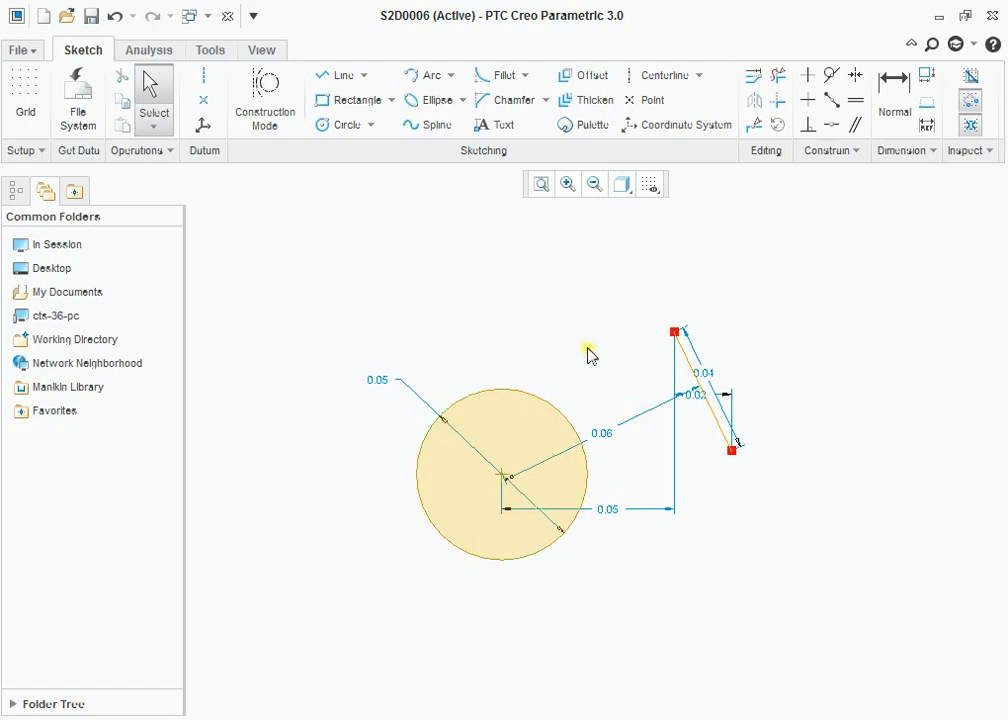
# Step: Apply a tangent constraint between the slanted line and the circle
pyautogui.click(836, 77)
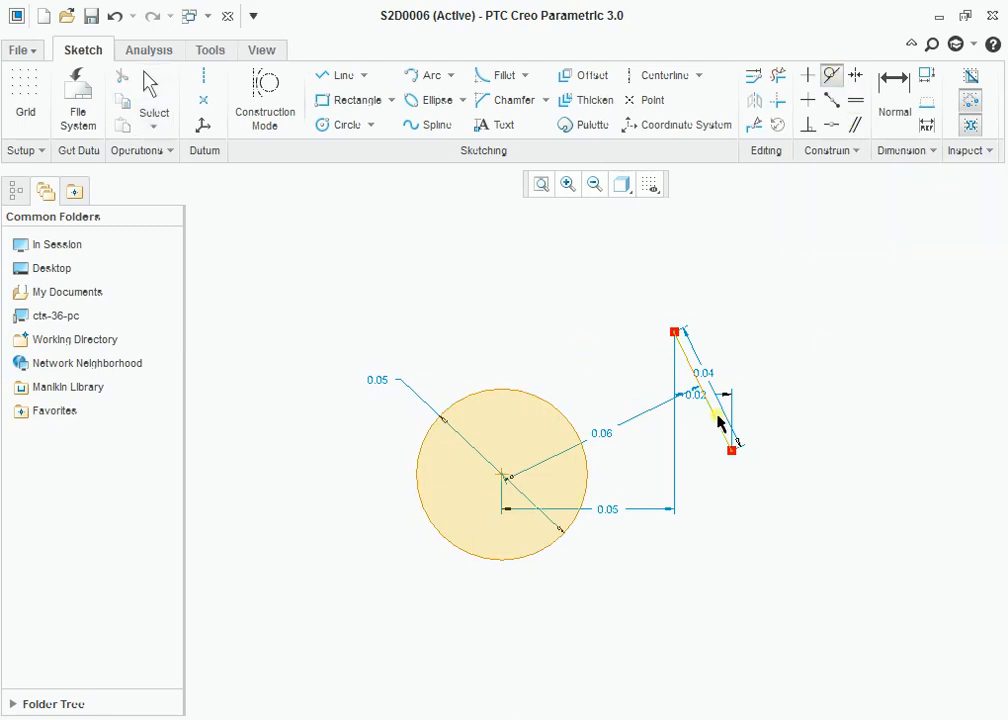
pyautogui.click(586, 481)
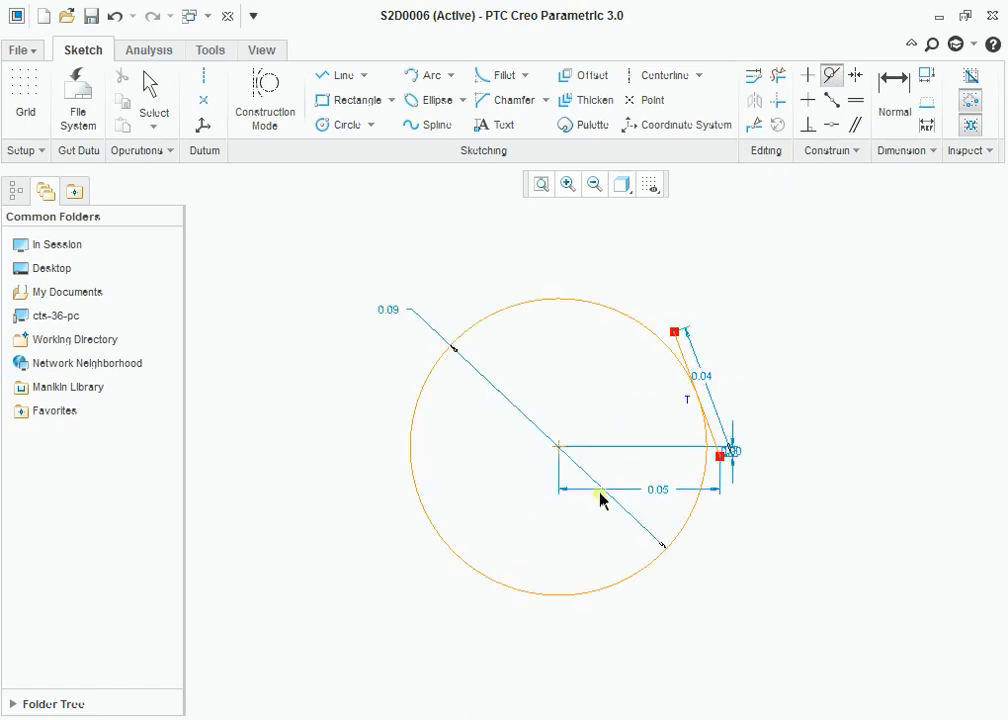
pyautogui.scroll(1, 706, 411)
pyautogui.scroll(-3, 707, 405)
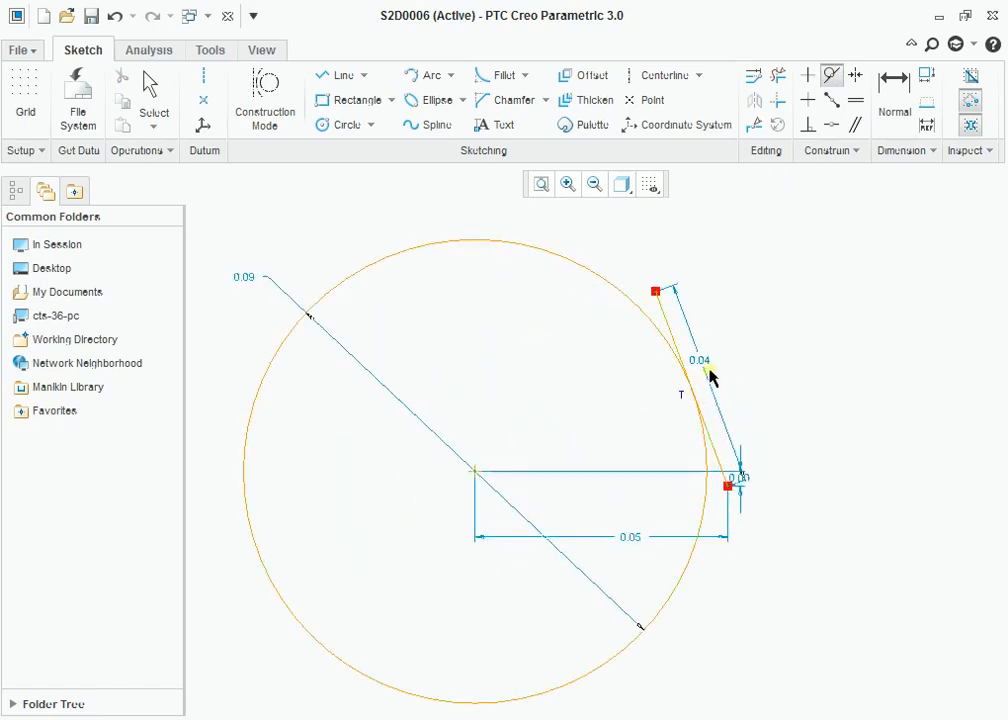
pyautogui.middleClick(709, 370)
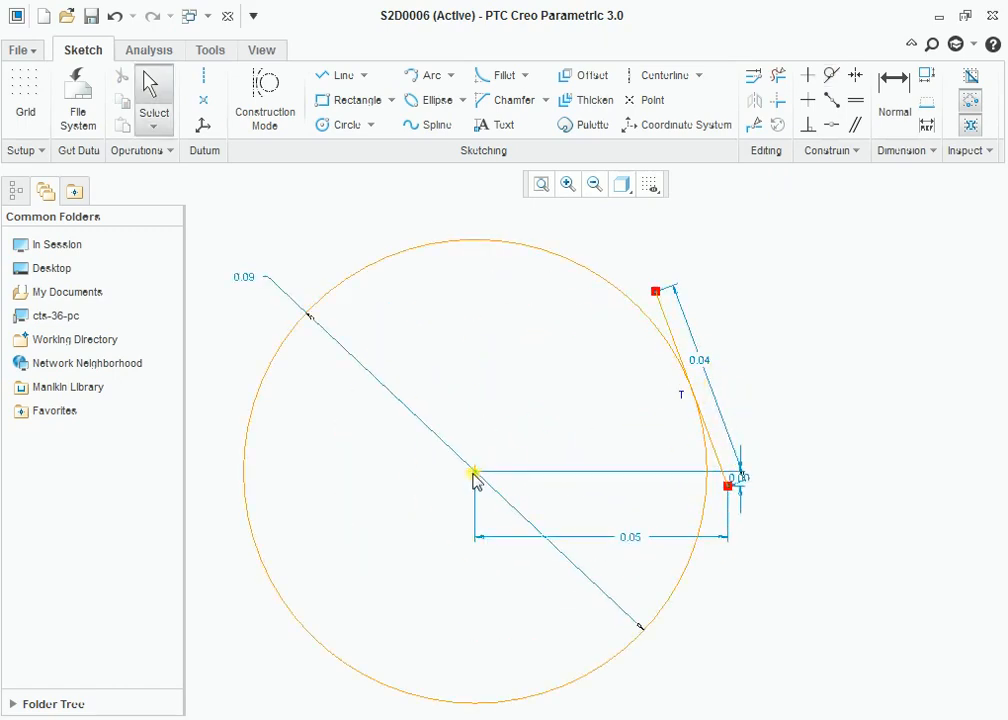
# Step: Shift the circle slightly by its centre and delete both the circle and the tangent line
pyautogui.moveTo(474, 478)
pyautogui.mouseDown()
pyautogui.moveTo(450, 414)
pyautogui.moveTo(378, 308)
pyautogui.moveTo(463, 494)
pyautogui.moveTo(575, 562)
pyautogui.moveTo(437, 482)
pyautogui.moveTo(386, 374)
pyautogui.moveTo(389, 405)
pyautogui.moveTo(421, 466)
pyautogui.moveTo(499, 487)
pyautogui.moveTo(459, 477)
pyautogui.mouseUp()
pyautogui.scroll(4, 516, 419)
pyautogui.moveTo(293, 277)
pyautogui.mouseDown()
pyautogui.moveTo(667, 554)
pyautogui.moveTo(717, 604)
pyautogui.mouseUp()
pyautogui.press('Delete')
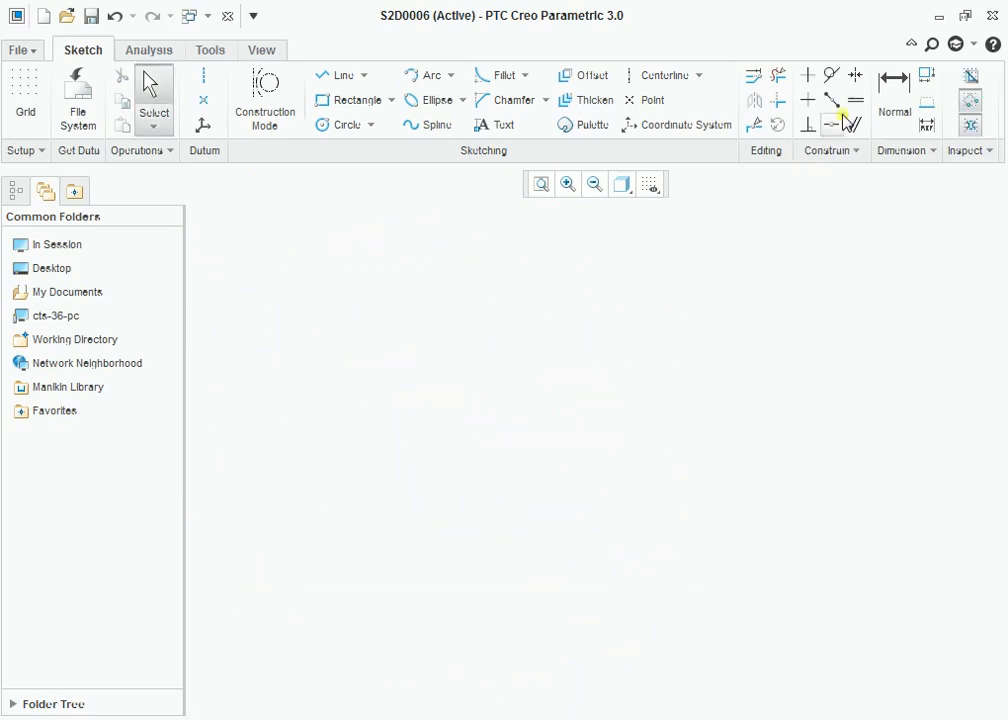
# Step: Sketch a horizontal line about 0.10 long
pyautogui.click(340, 78)
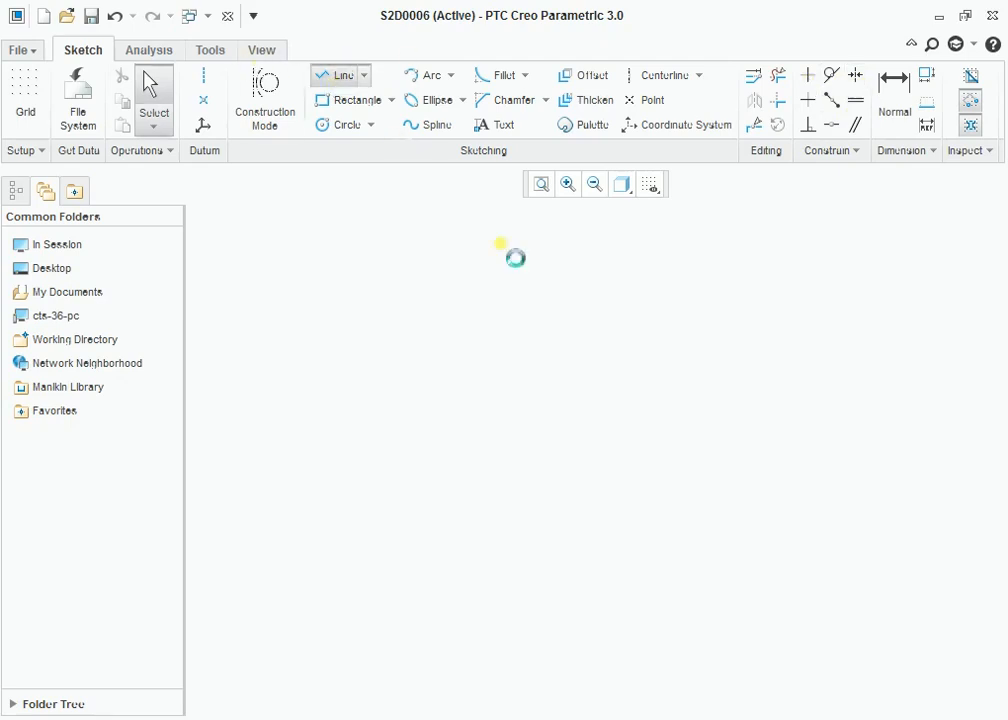
pyautogui.click(667, 395)
pyautogui.click(875, 396)
pyautogui.middleClick(909, 468)
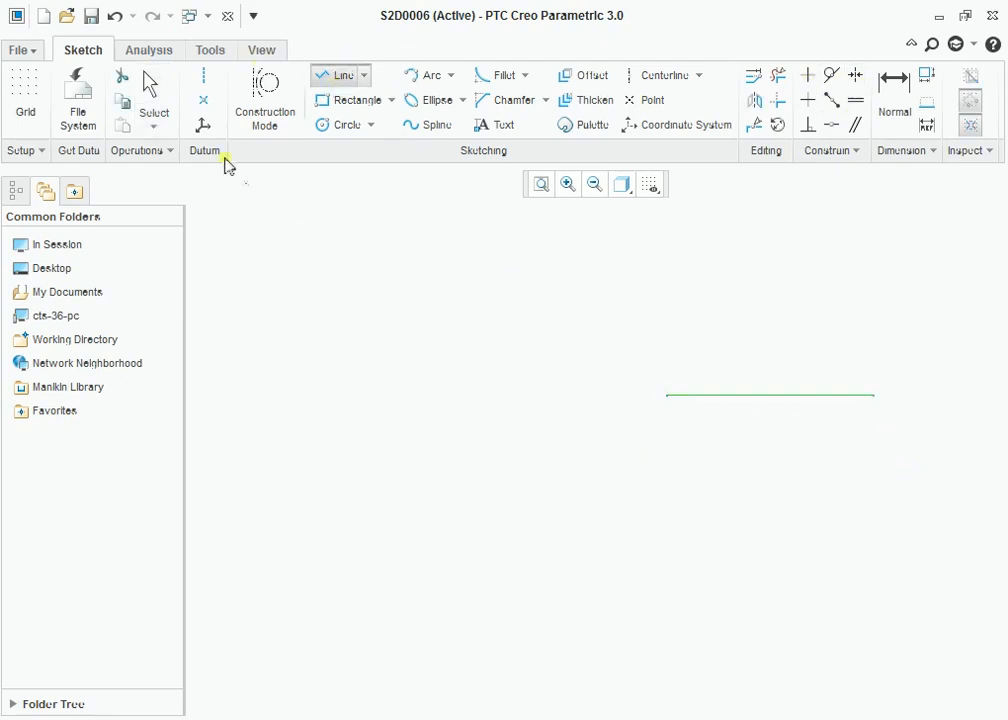
# Step: Add a vertical datum centerline about 0.08 to the left of the horizontal line
pyautogui.click(204, 77)
pyautogui.click(490, 393)
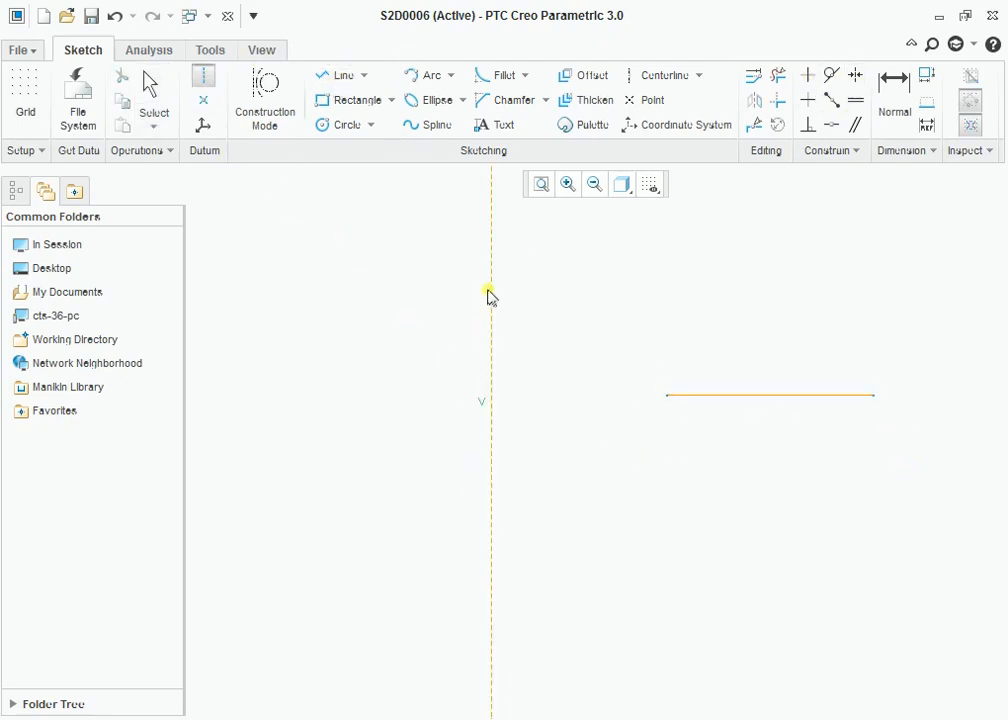
pyautogui.click(489, 295)
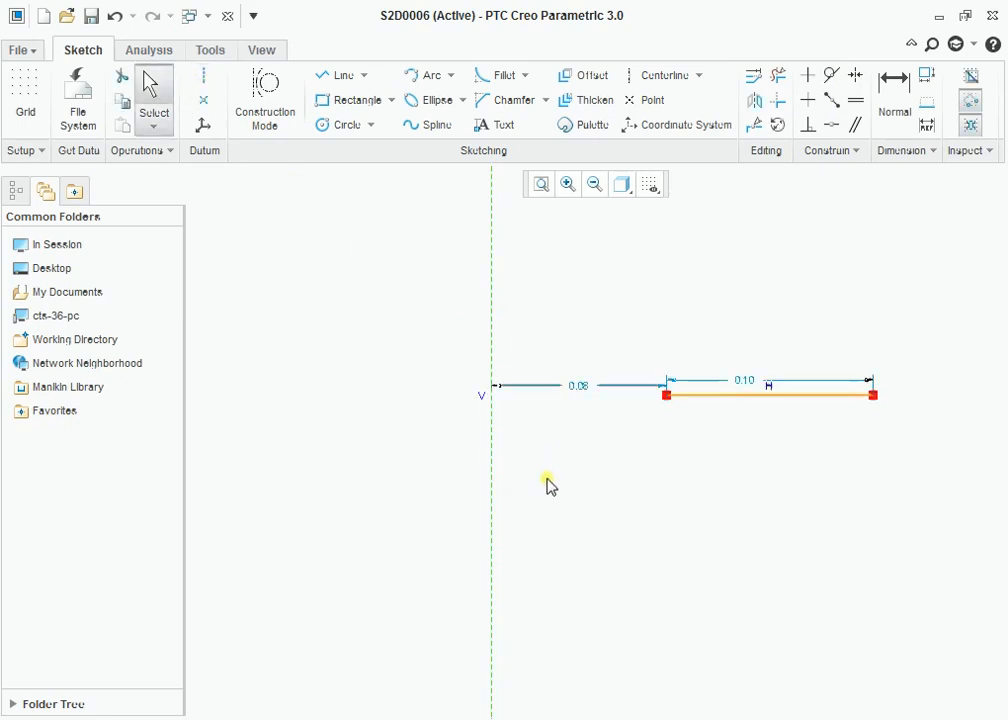
# Step: Apply a symmetric constraint to the horizontal line's two endpoints about the vertical centerline
pyautogui.scroll(1, 550, 480)
pyautogui.click(856, 75)
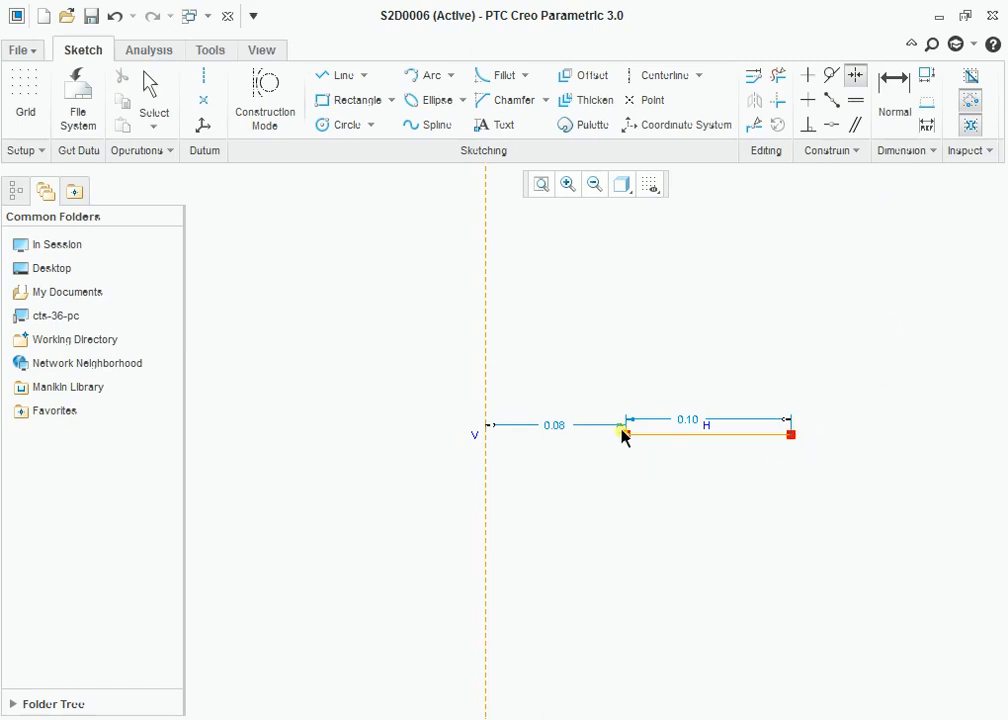
pyautogui.click(487, 347)
pyautogui.scroll(-6, 713, 428)
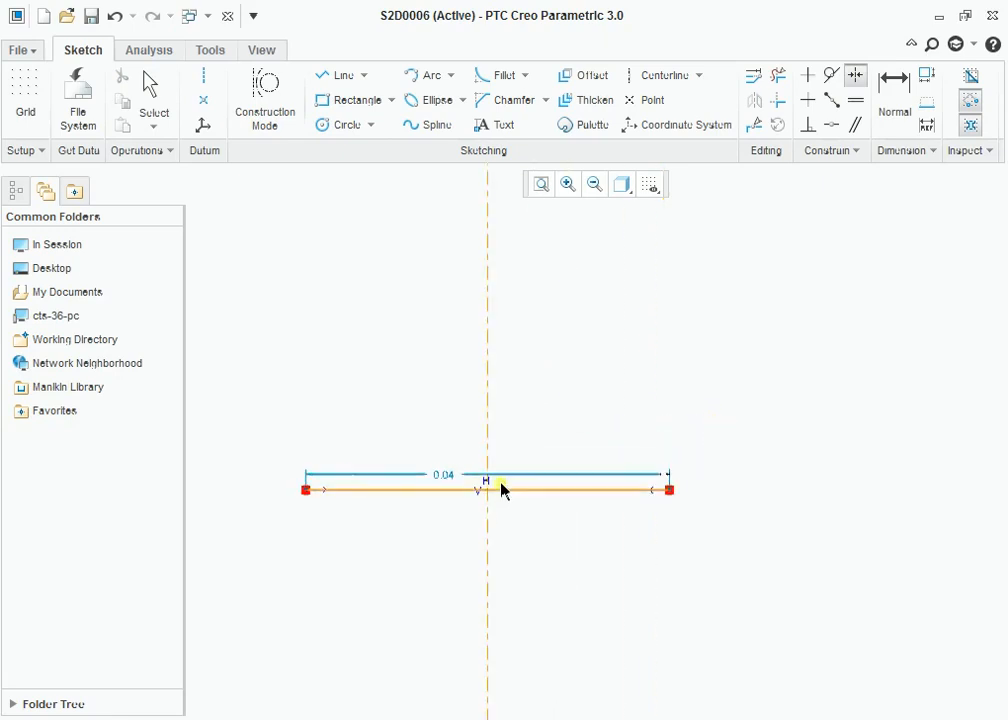
pyautogui.scroll(2, 504, 488)
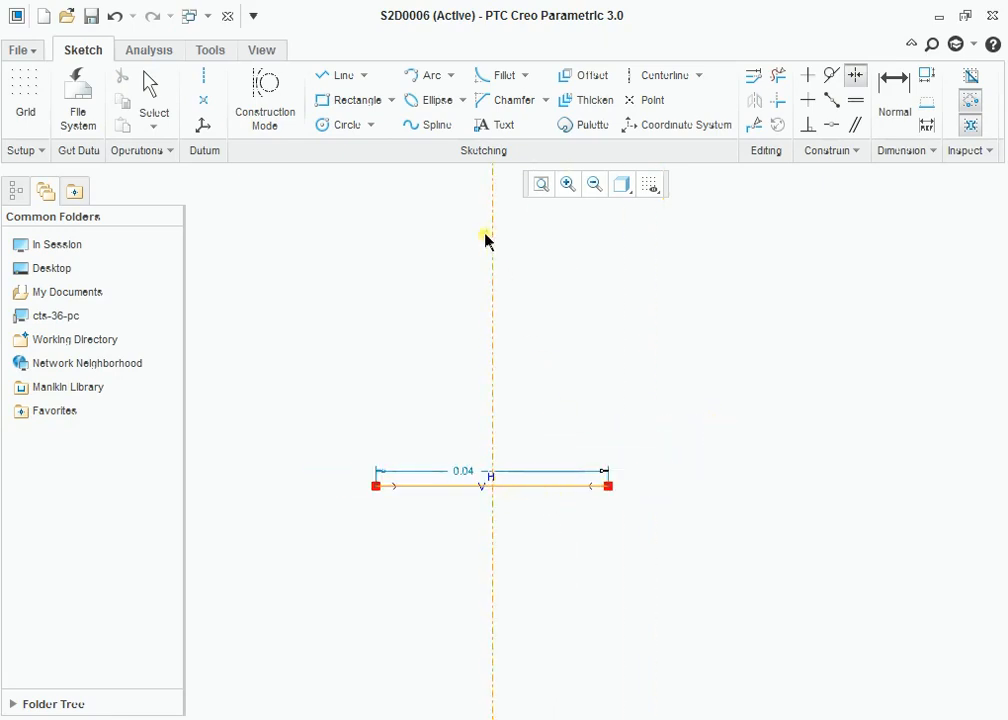
pyautogui.middleClick(543, 418)
# Step: Delete the symmetric line and centerline, and sketch a new slanted line about 0.06 long
pyautogui.moveTo(641, 520); pyautogui.dragTo(337, 418)
pyautogui.press('Delete')
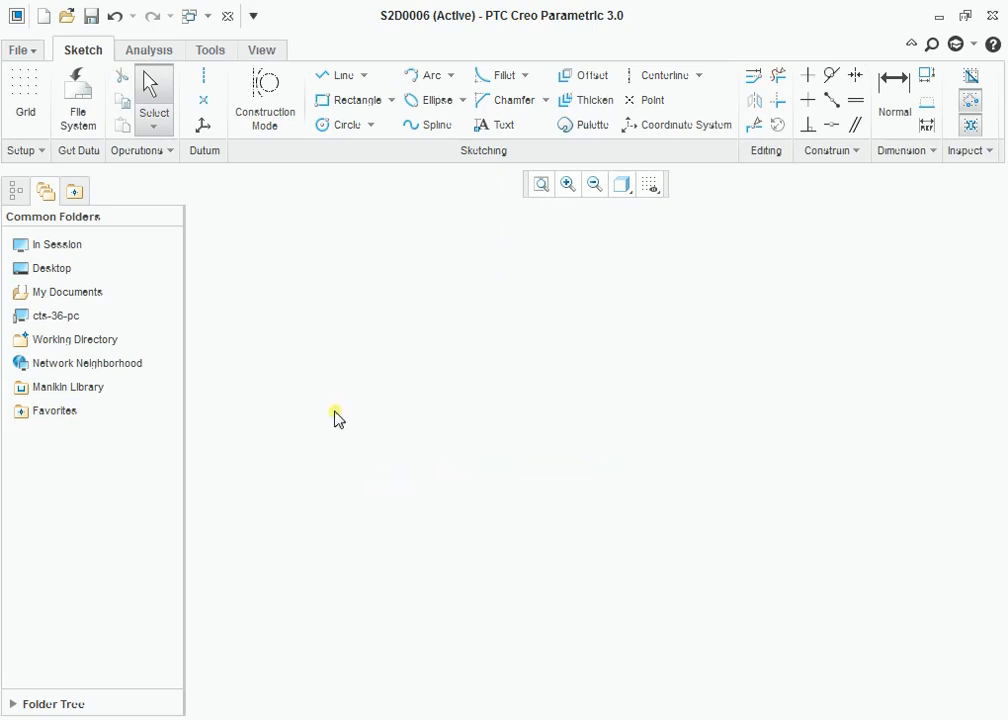
pyautogui.click(338, 78)
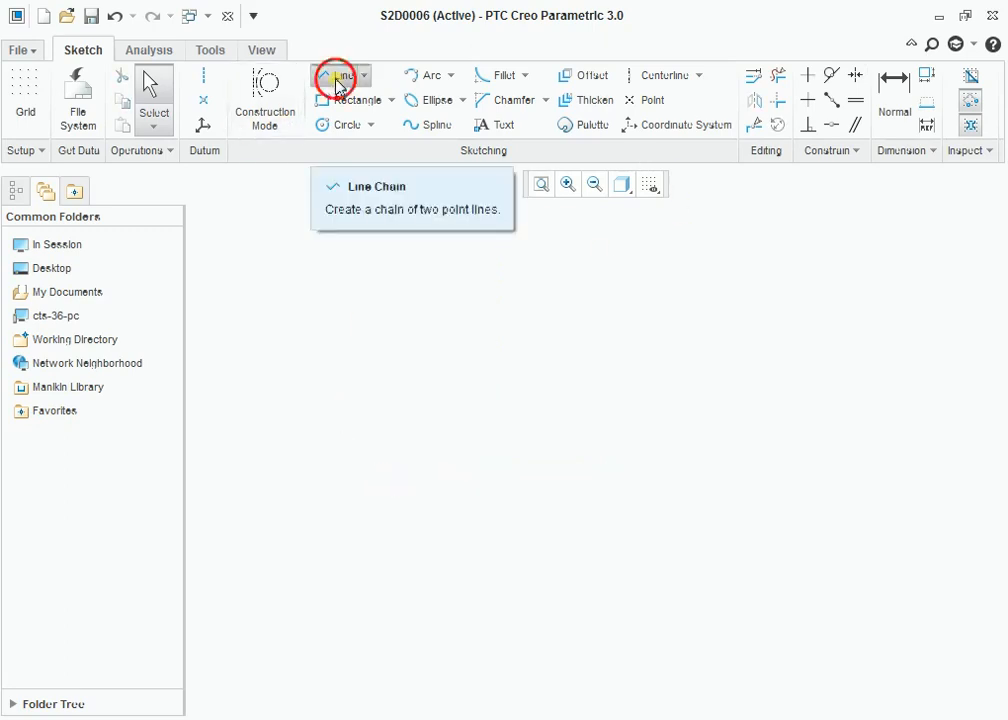
pyautogui.click(428, 389)
pyautogui.middleClick(785, 410)
pyautogui.middleClick(782, 404)
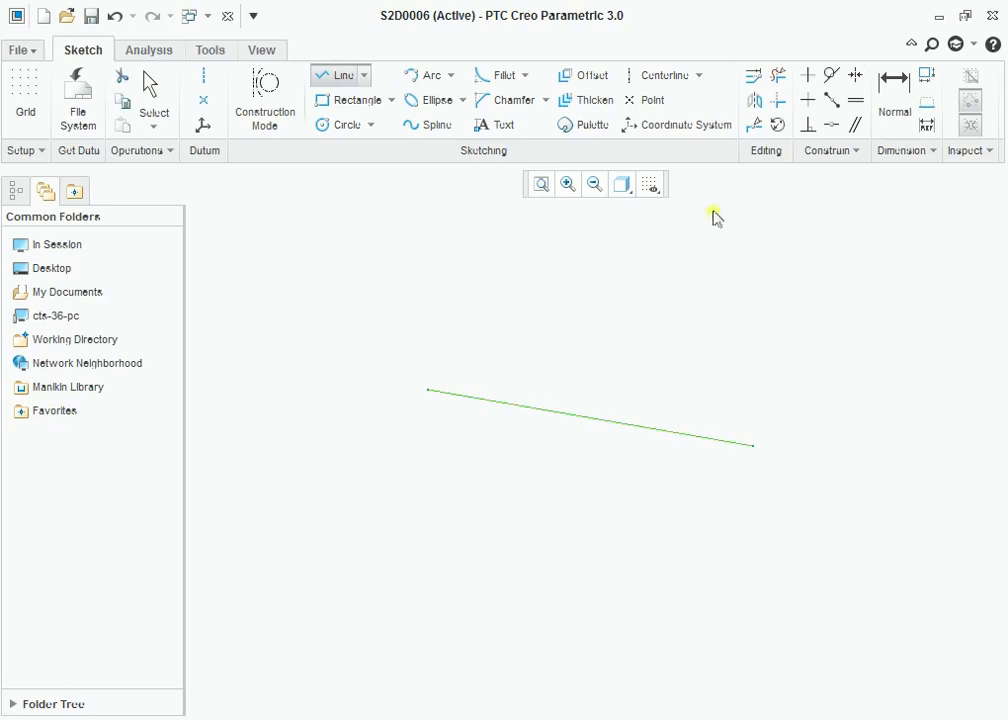
# Step: Apply a horizontal constraint to the slanted line and move its length dimension below the line
pyautogui.click(807, 100)
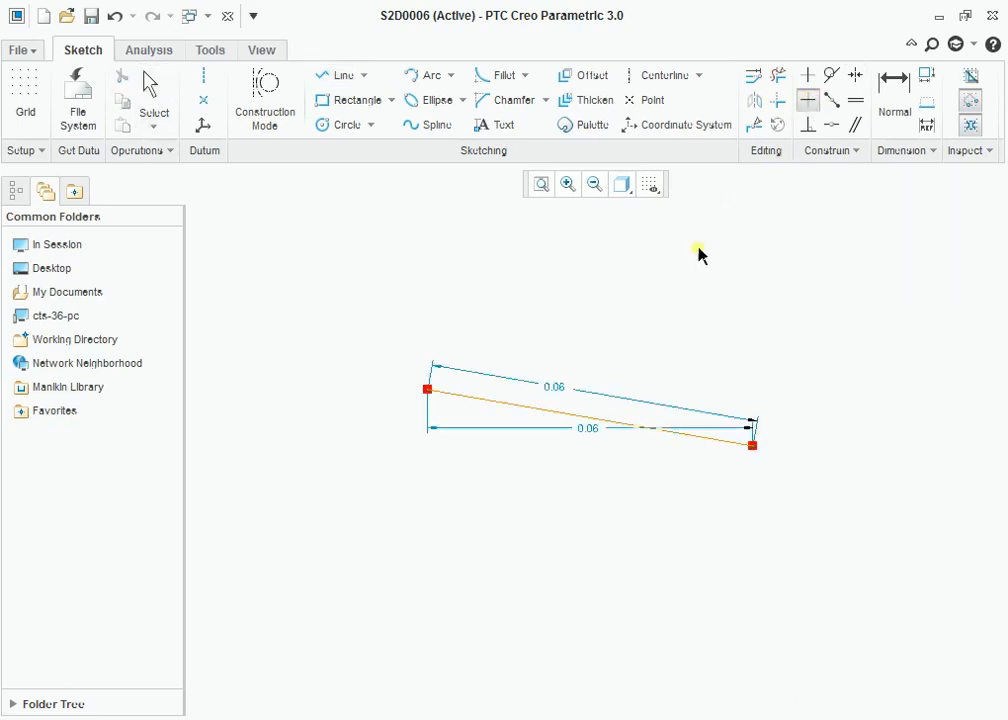
pyautogui.click(653, 434)
pyautogui.middleClick(628, 434)
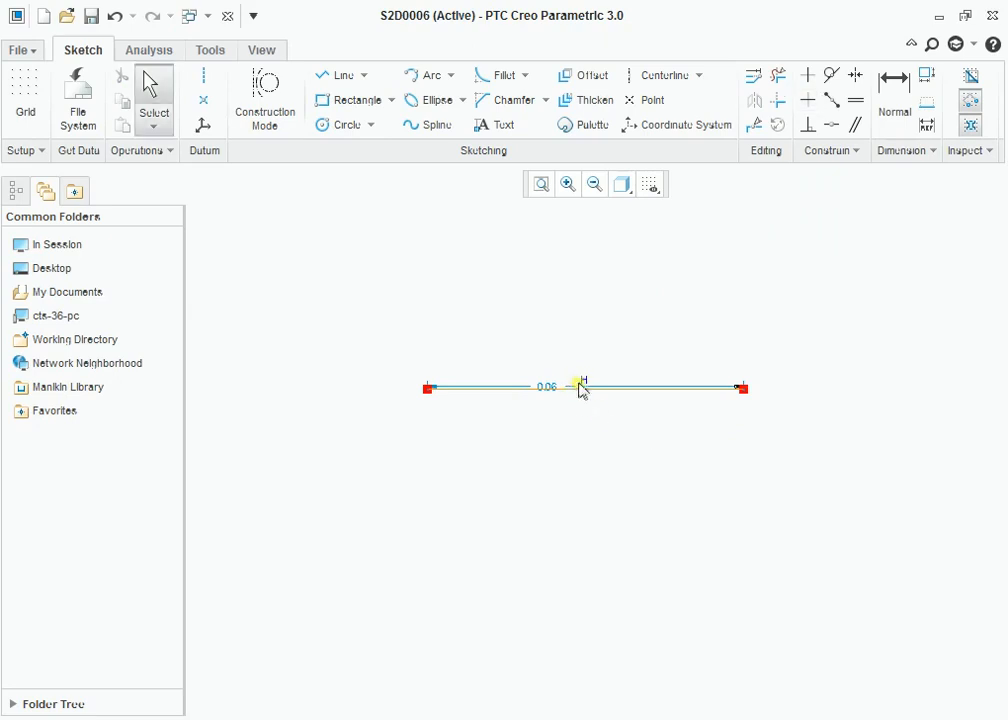
pyautogui.moveTo(551, 387); pyautogui.dragTo(577, 514)
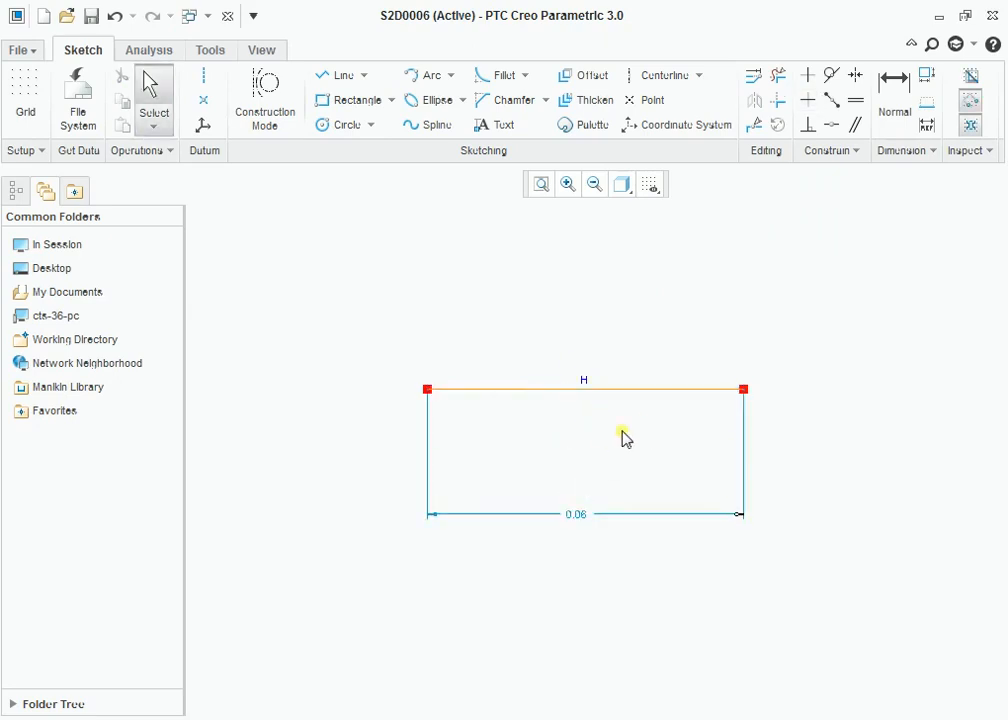
# Step: Delete the horizontal line and sketch two separate lines about 0.04 long each, one steep and one gently sloped
pyautogui.moveTo(392, 321)
pyautogui.mouseDown()
pyautogui.moveTo(434, 364)
pyautogui.moveTo(781, 532)
pyautogui.mouseUp()
pyautogui.press('Delete')
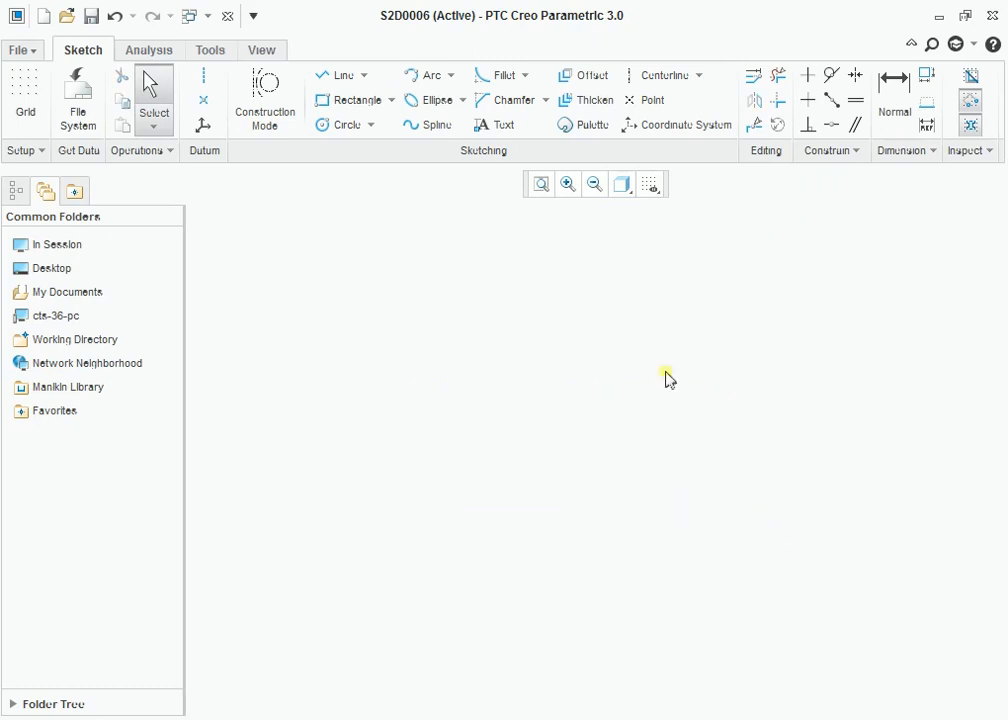
pyautogui.click(336, 75)
pyautogui.click(344, 476)
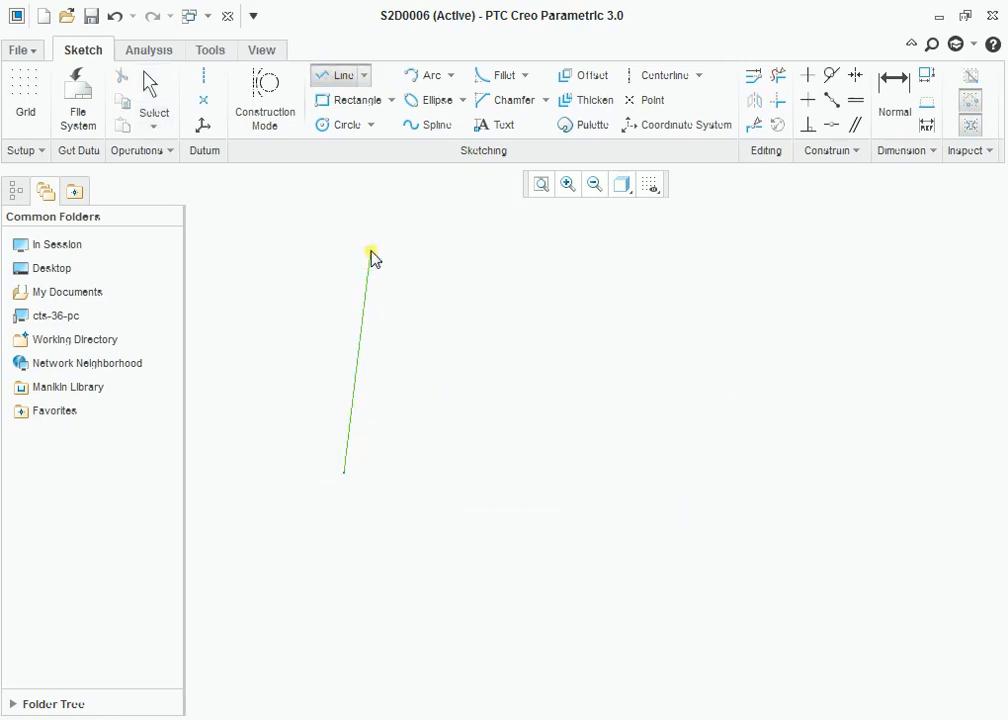
pyautogui.click(371, 253)
pyautogui.middleClick(373, 257)
pyautogui.click(553, 335)
pyautogui.click(726, 269)
pyautogui.middleClick(558, 387)
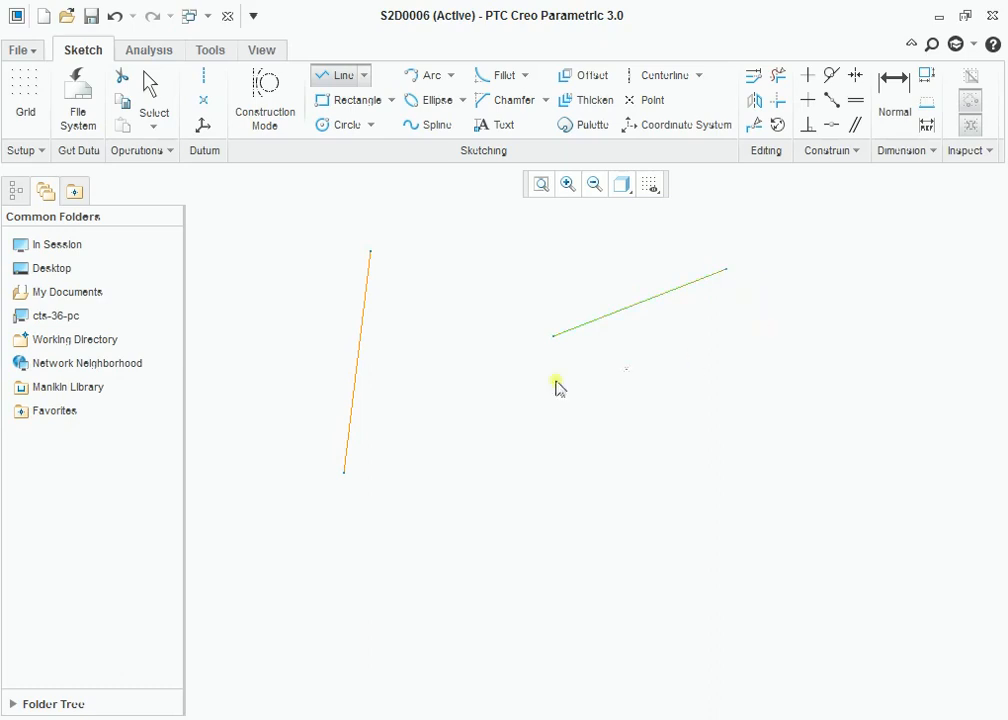
pyautogui.middleClick(555, 345)
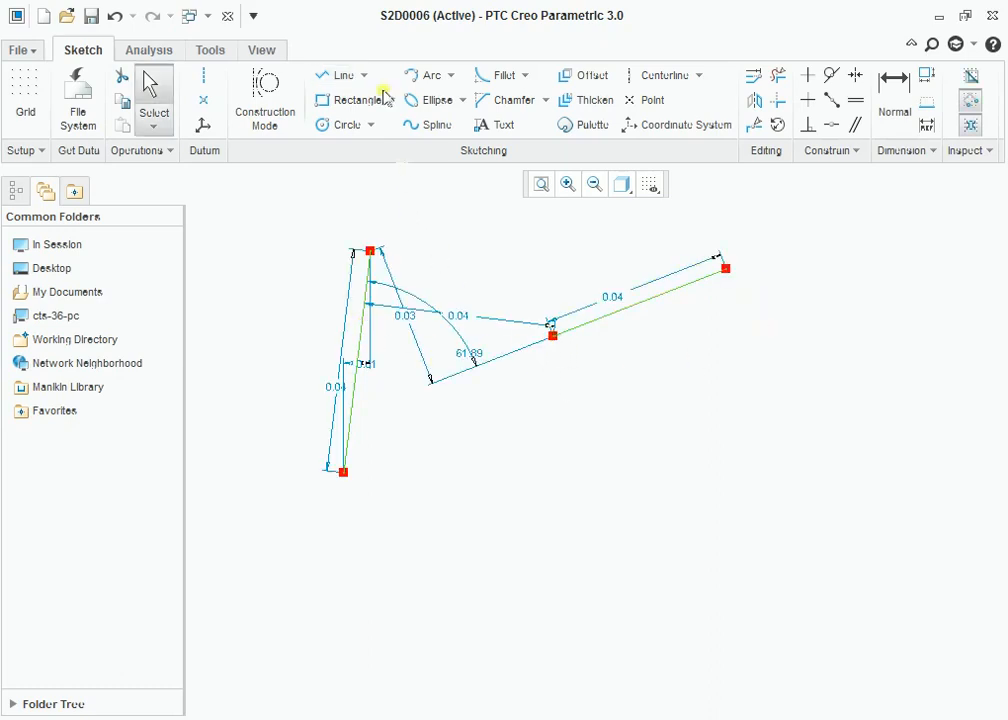
# Step: Delete the steep line and sketch an arc with a radius of about 0.03 below the gently sloped line
pyautogui.moveTo(321, 209); pyautogui.dragTo(424, 603)
pyautogui.press('Delete')
pyautogui.click(423, 75)
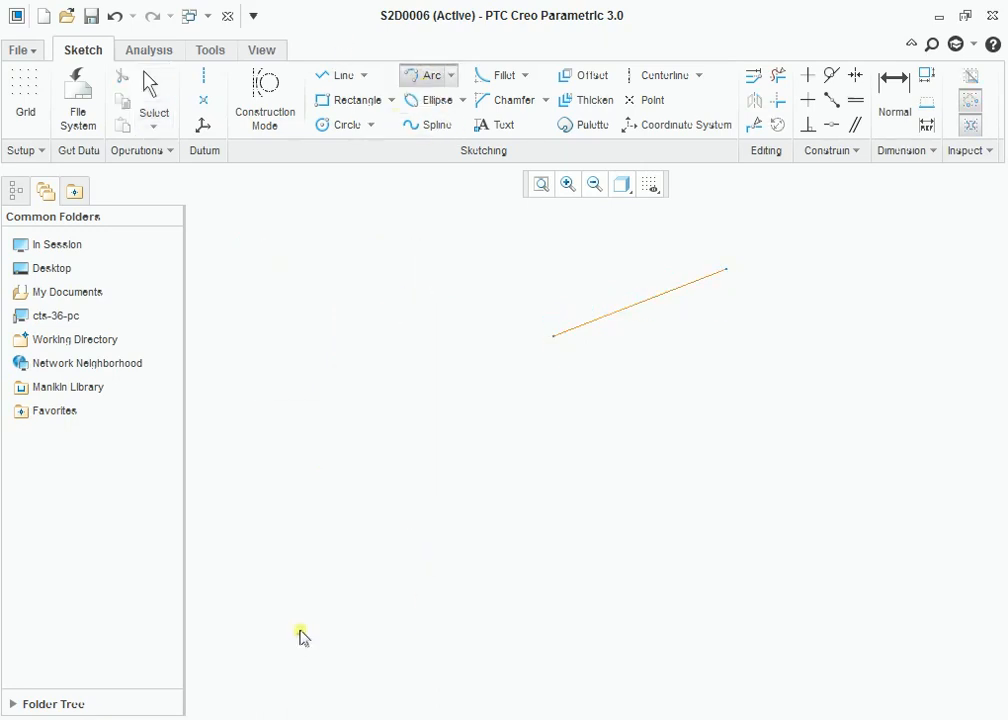
pyautogui.click(355, 541)
pyautogui.click(639, 541)
pyautogui.click(574, 446)
pyautogui.middleClick(745, 394)
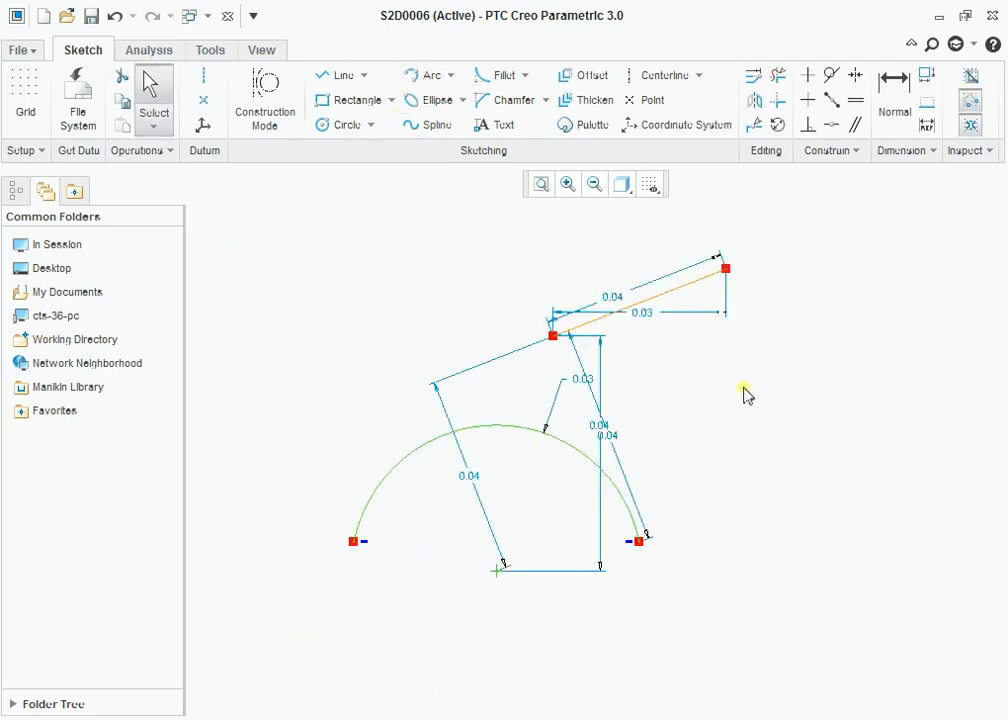
# Step: Apply a midpoint constraint between the sloped line's lower endpoint and the arc, and reposition the line's free end
pyautogui.click(834, 103)
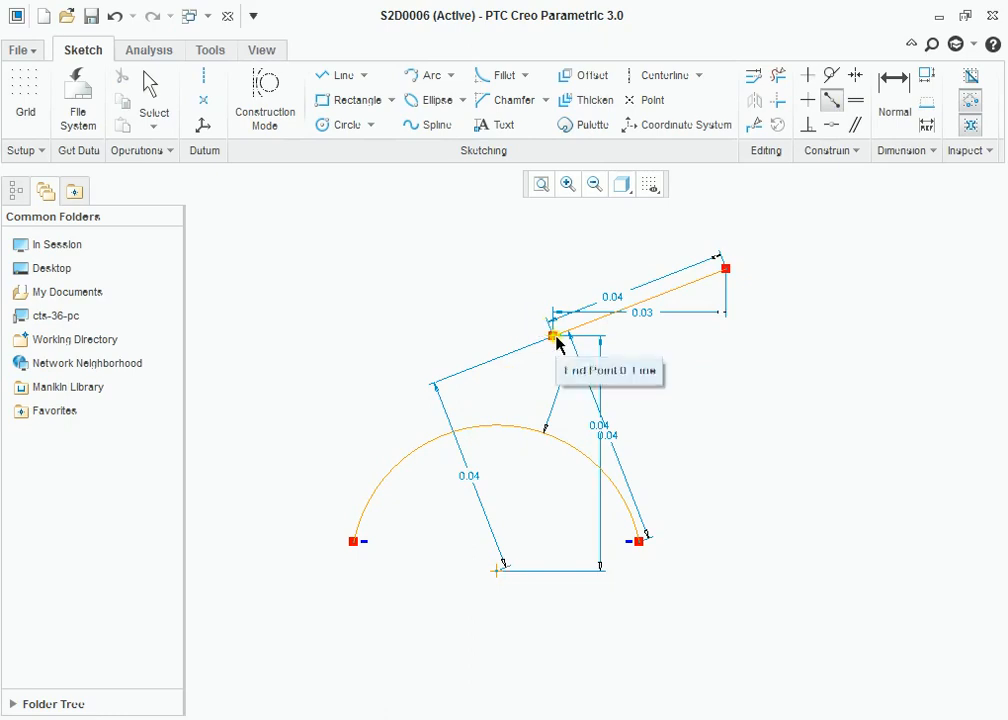
pyautogui.click(481, 430)
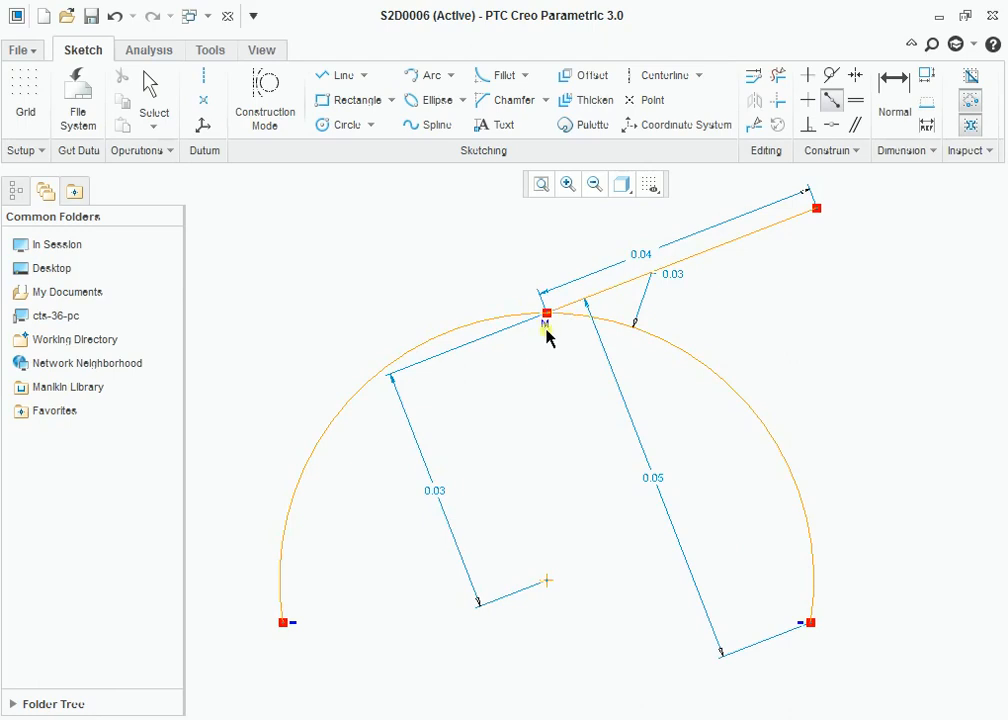
pyautogui.scroll(2, 546, 330)
pyautogui.middleClick(667, 340)
pyautogui.moveTo(718, 258); pyautogui.dragTo(543, 192)
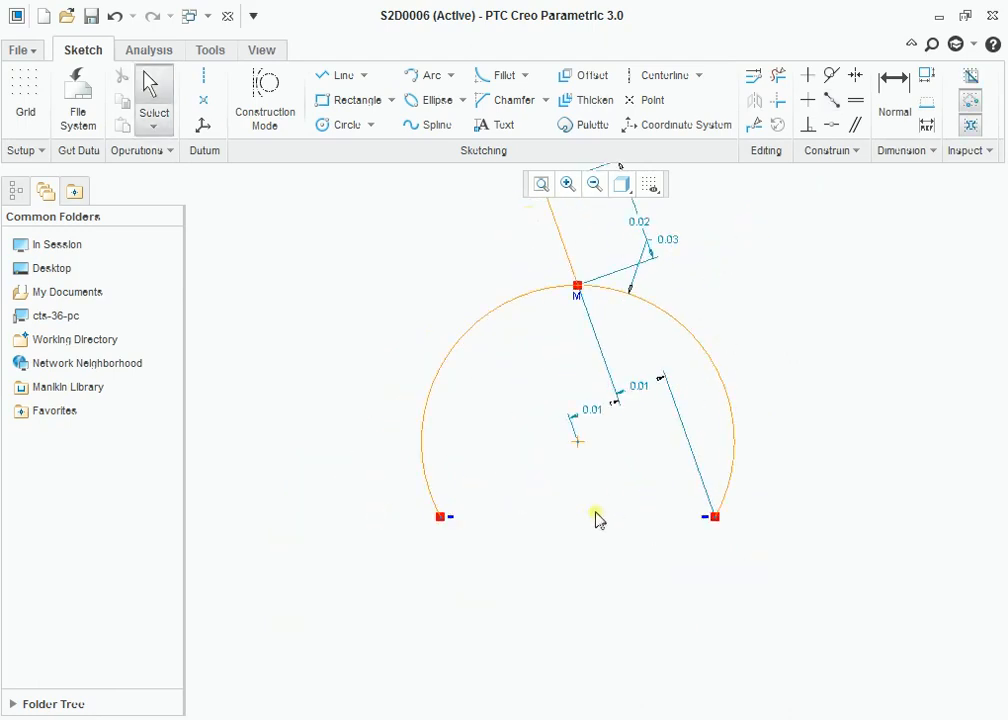
# Step: Delete the line and arc, and sketch two separate circles about 0.07 and 0.06 in diameter
pyautogui.scroll(4, 596, 515)
pyautogui.moveTo(464, 328); pyautogui.dragTo(742, 607)
pyautogui.press('Delete')
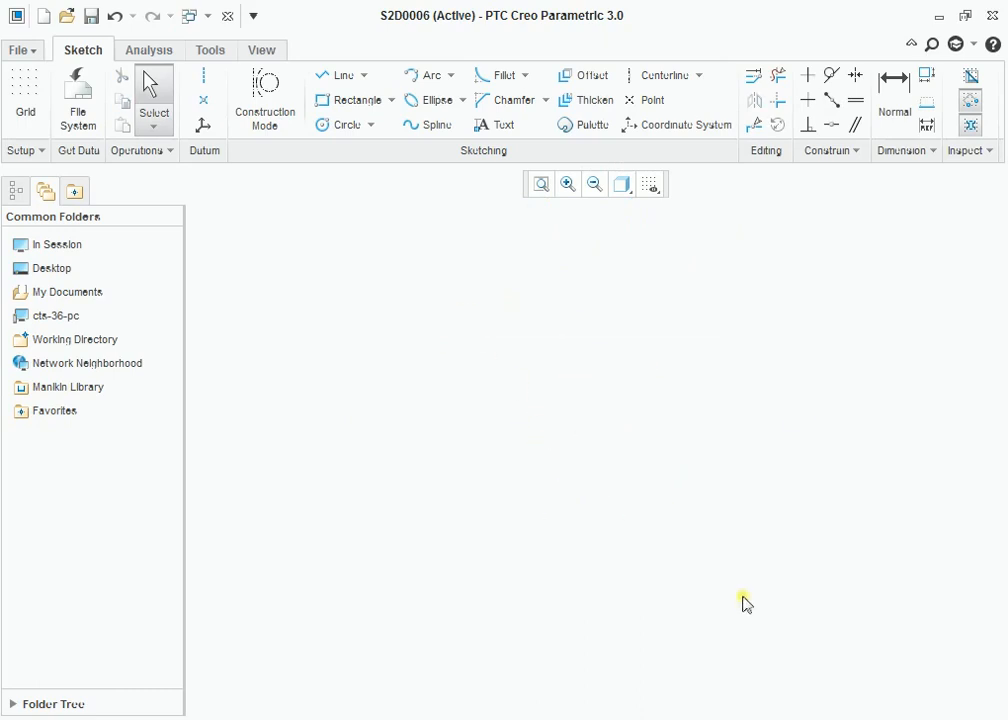
pyautogui.click(344, 125)
pyautogui.click(337, 296)
pyautogui.click(379, 365)
pyautogui.middleClick(452, 336)
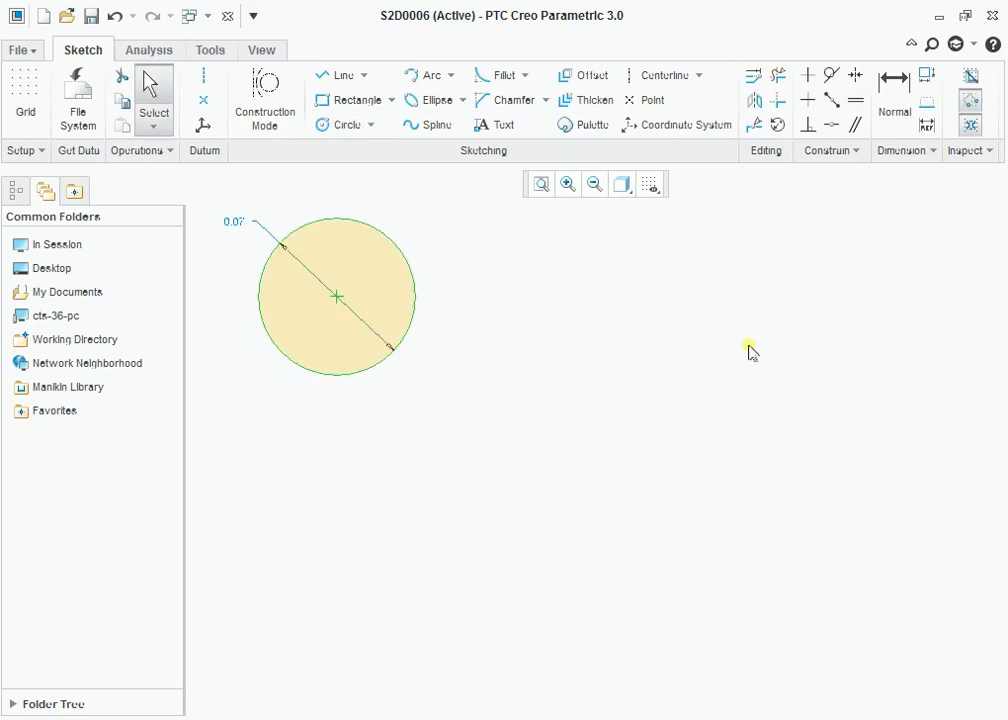
pyautogui.click(344, 125)
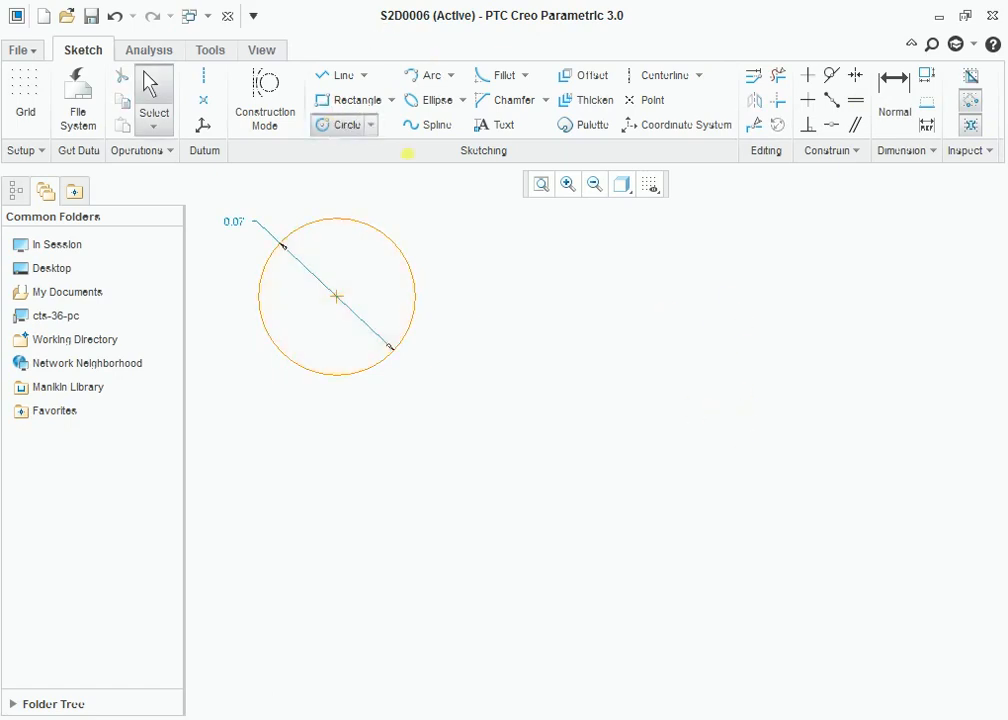
pyautogui.click(614, 397)
pyautogui.click(616, 332)
pyautogui.middleClick(617, 337)
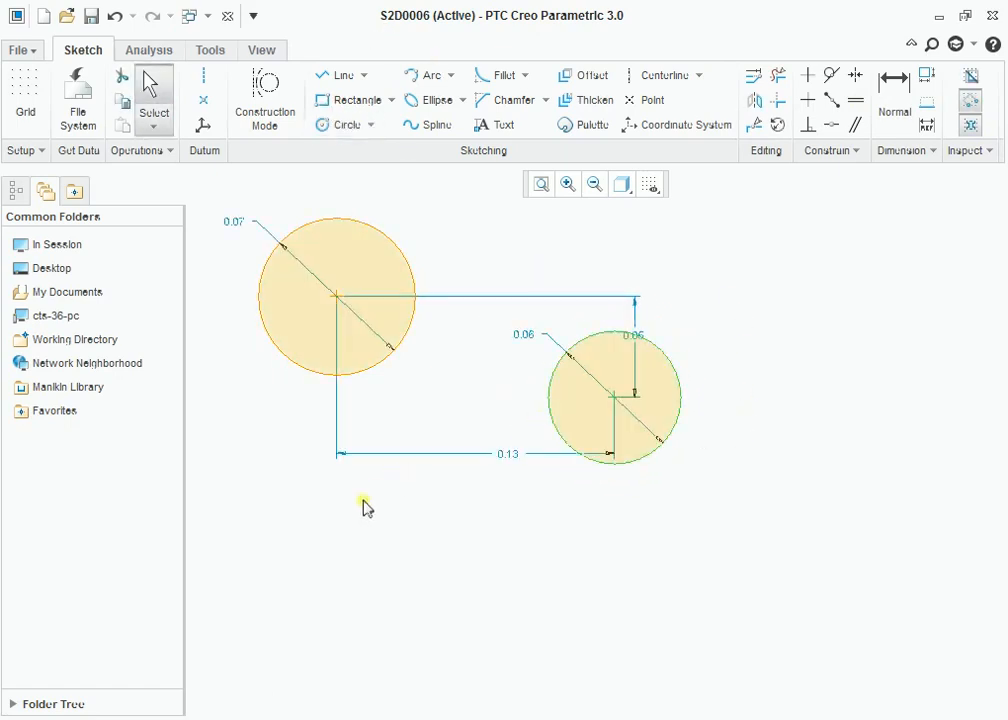
# Step: Sketch a slanted line about 0.07 long beside the smaller circle, on the side away from the larger circle
pyautogui.click(336, 75)
pyautogui.click(778, 254)
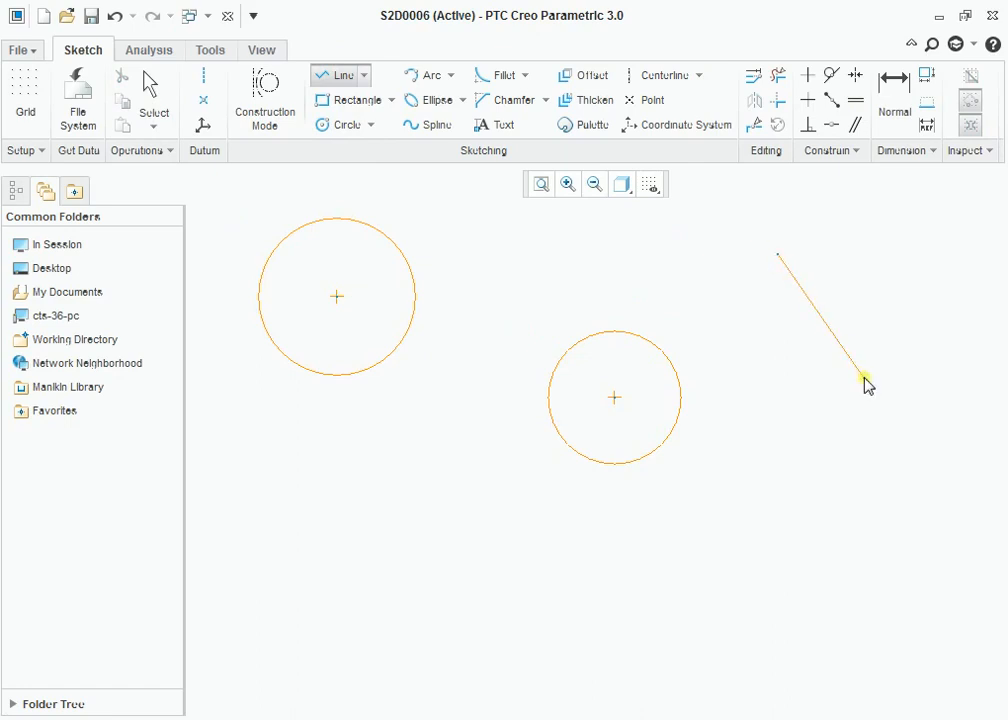
pyautogui.click(864, 385)
pyautogui.middleClick(814, 277)
pyautogui.middleClick(603, 414)
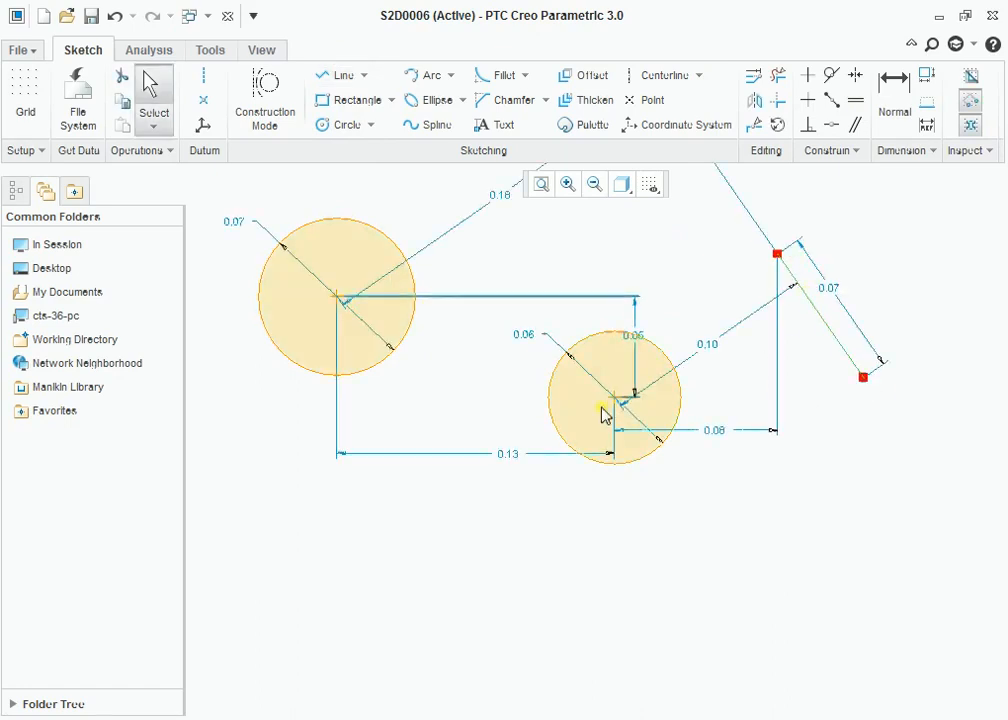
# Step: Apply an equal constraint to the two circles
pyautogui.click(856, 103)
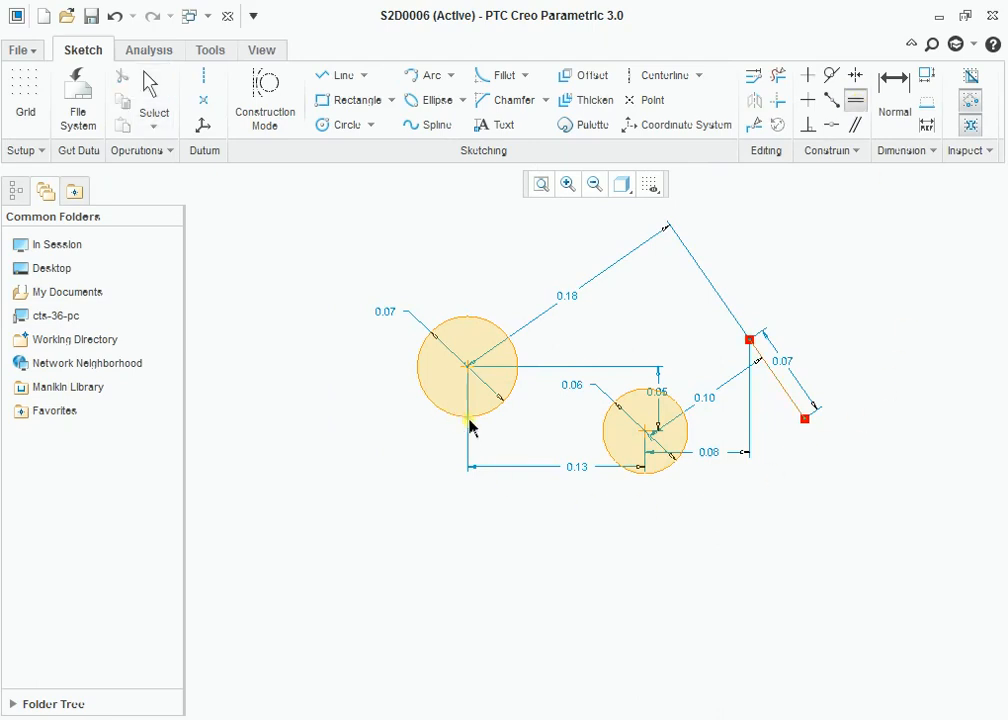
pyautogui.scroll(3, 673, 439)
pyautogui.scroll(-3, 621, 400)
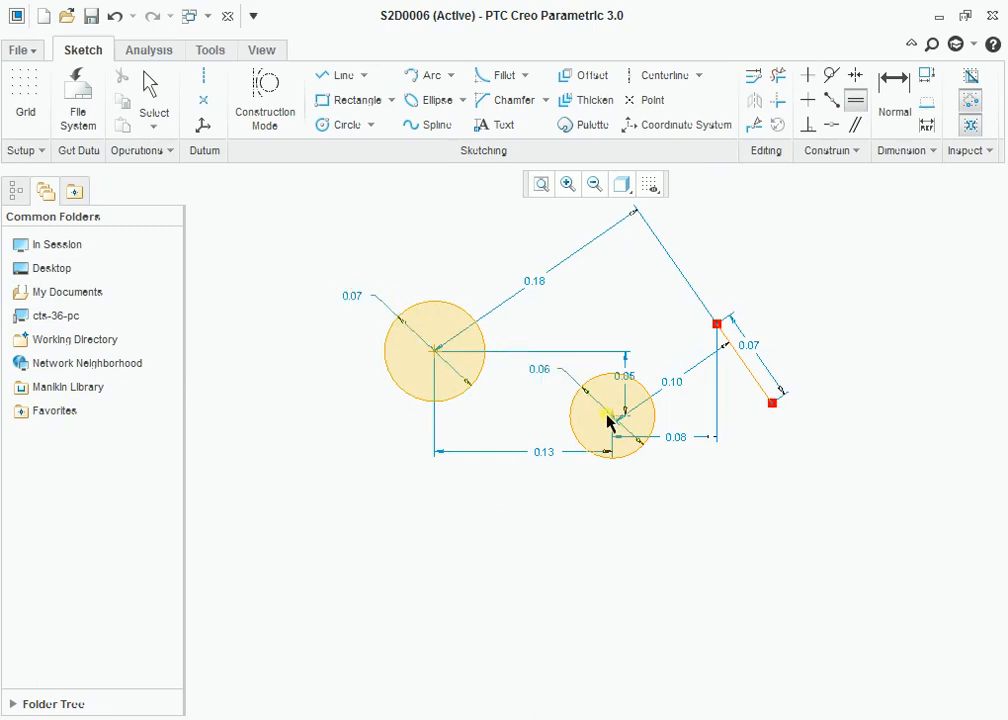
pyautogui.click(481, 386)
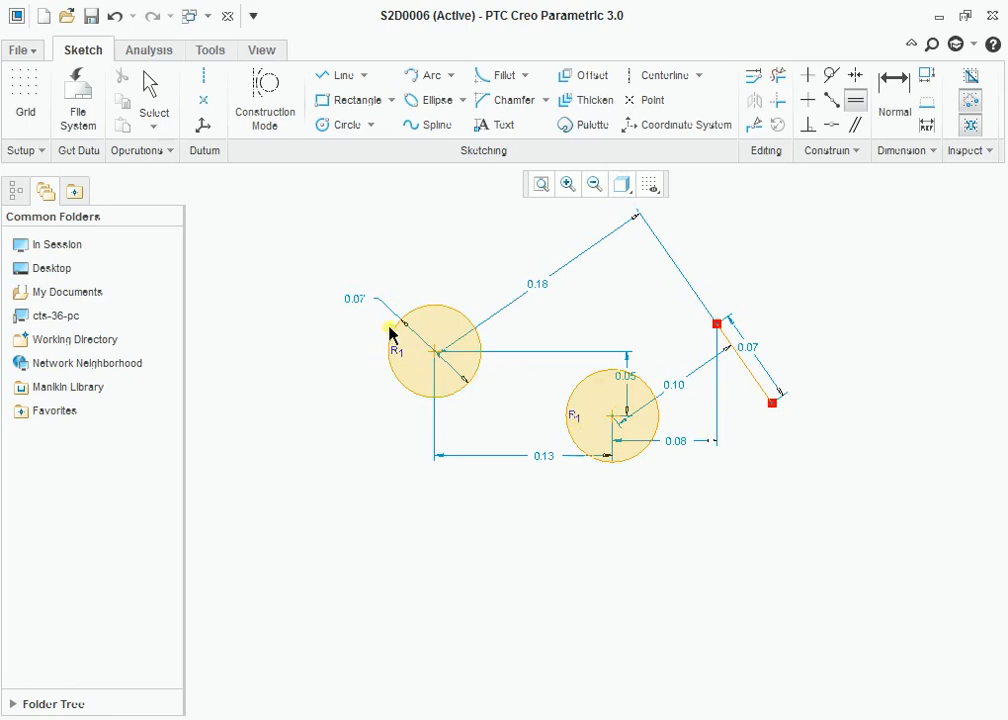
# Step: Set the diameter dimension of the equal circles to 0.08
pyautogui.scroll(2, 343, 304)
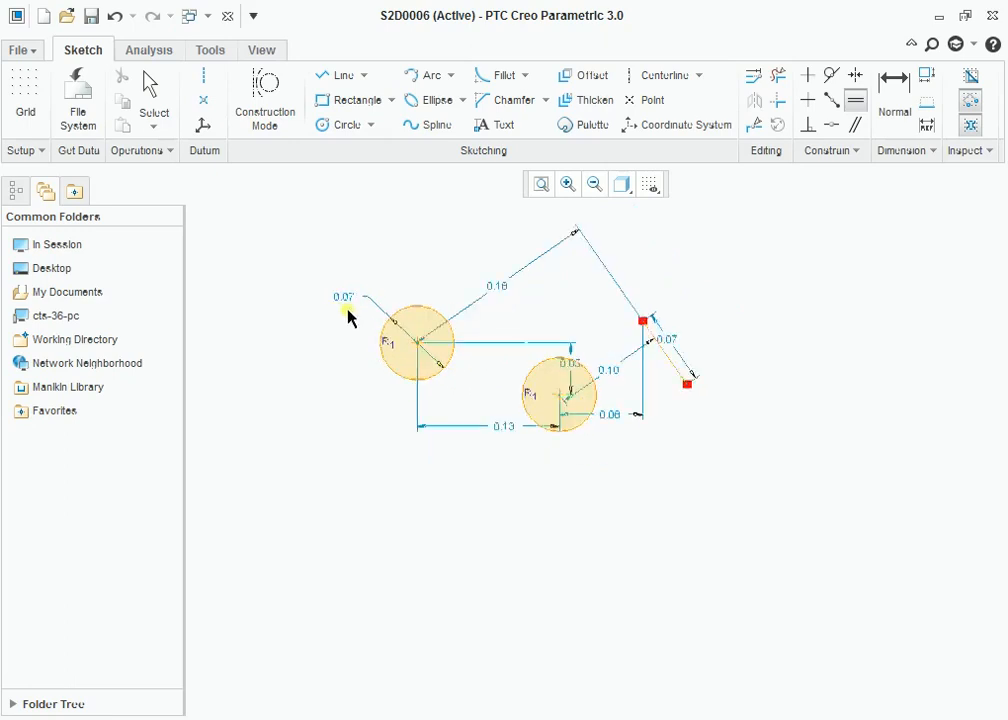
pyautogui.scroll(-2, 530, 347)
pyautogui.scroll(2, 285, 325)
pyautogui.scroll(-3, 234, 282)
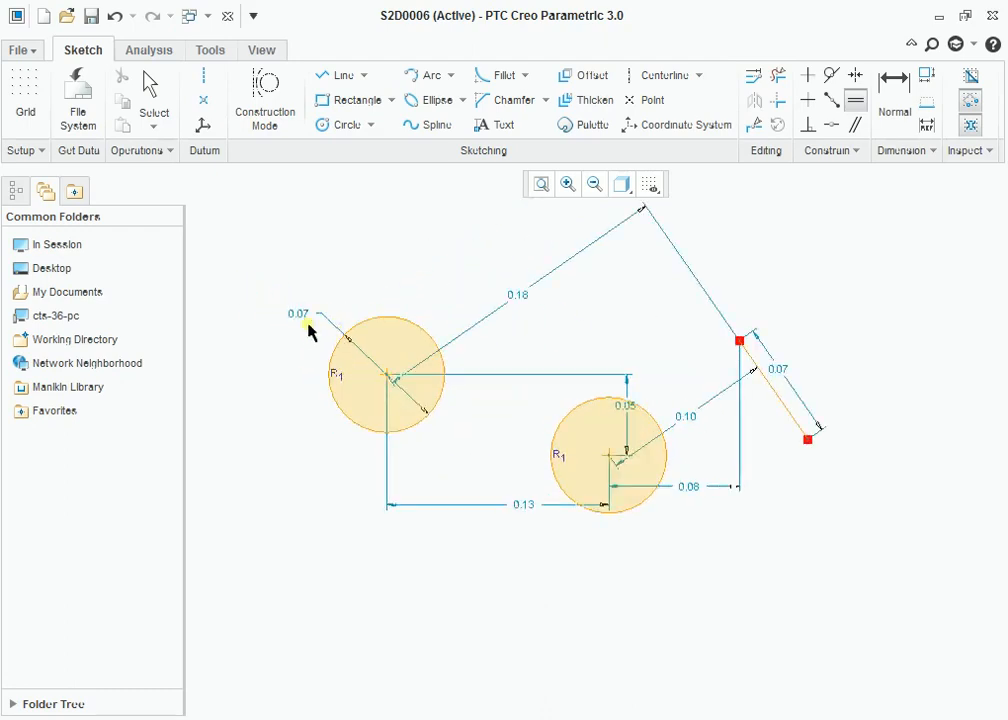
pyautogui.click(299, 313)
pyautogui.click(297, 318)
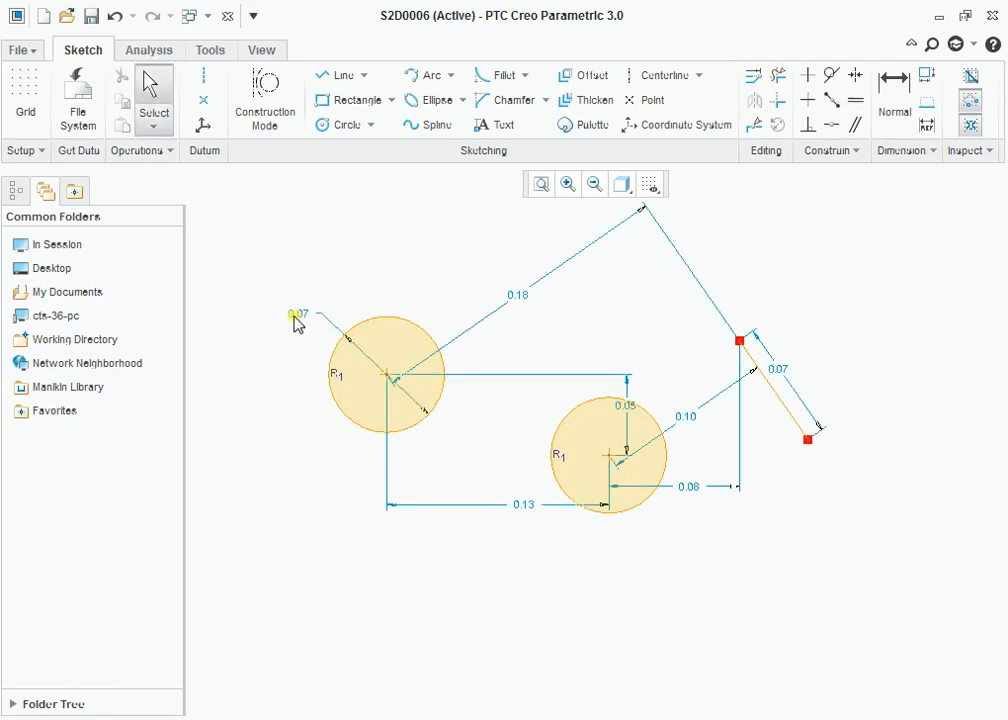
pyautogui.doubleClick(297, 318)
pyautogui.write('0')
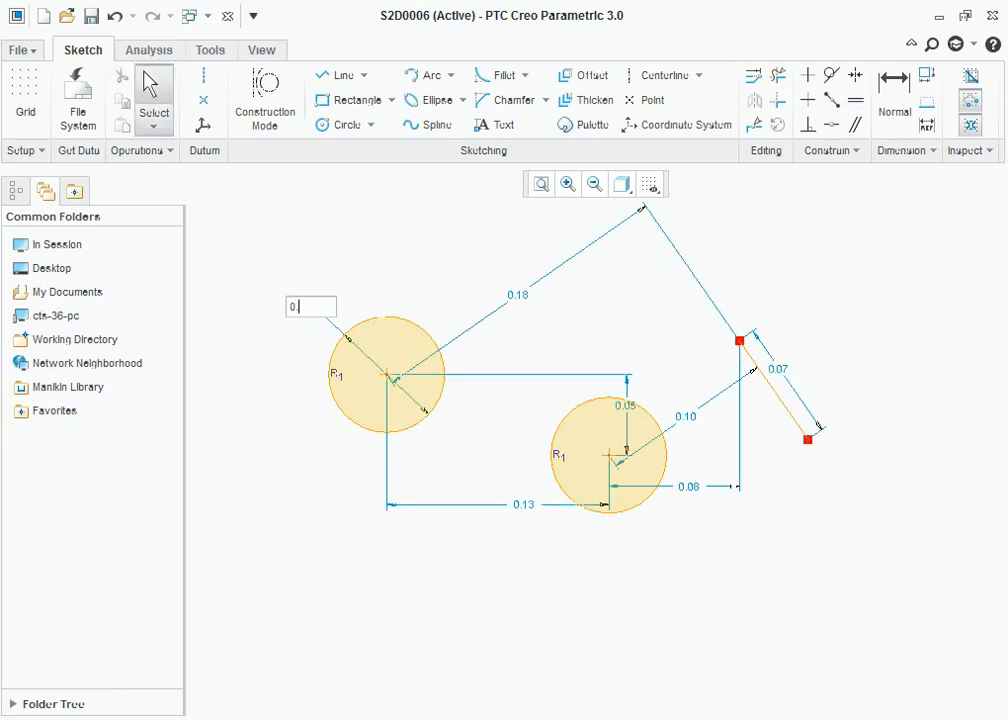
pyautogui.write('.08')
pyautogui.press('Return')
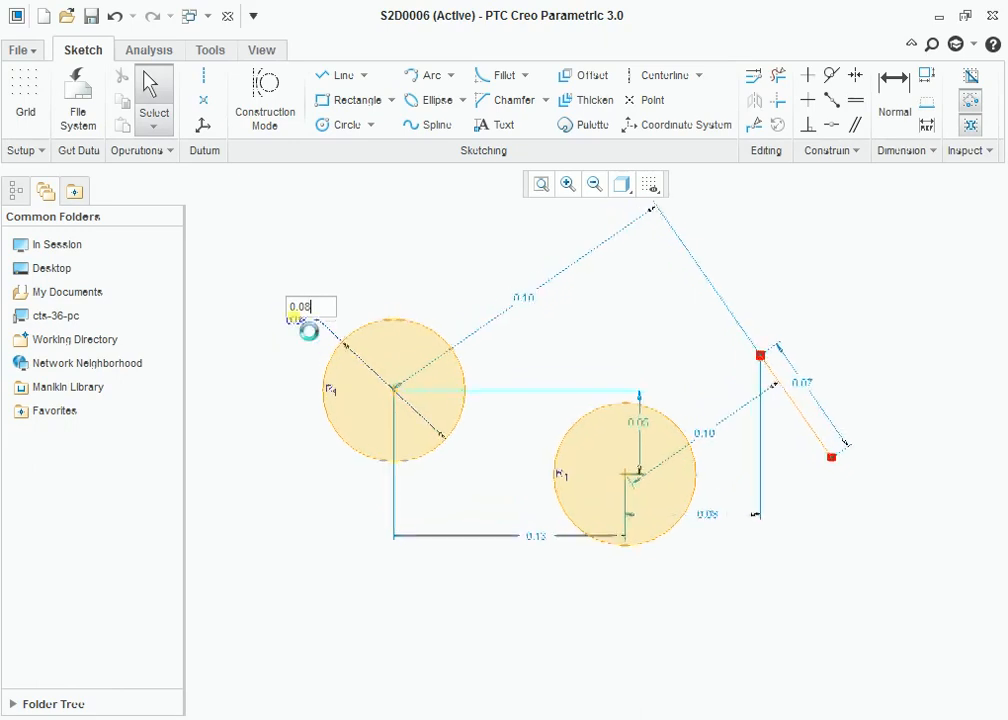
# Step: Delete both circles and the slanted line from the sketch
pyautogui.scroll(1, 500, 420)
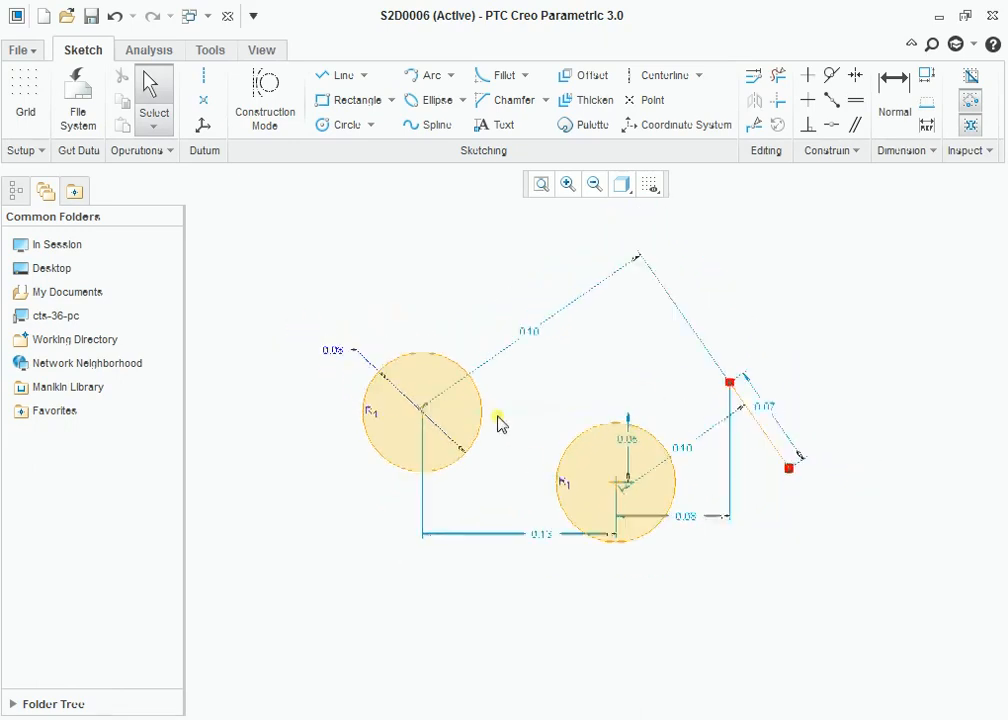
pyautogui.scroll(-1, 890, 446)
pyautogui.scroll(2, 338, 290)
pyautogui.moveTo(203, 236); pyautogui.dragTo(619, 505)
pyautogui.press('Delete')
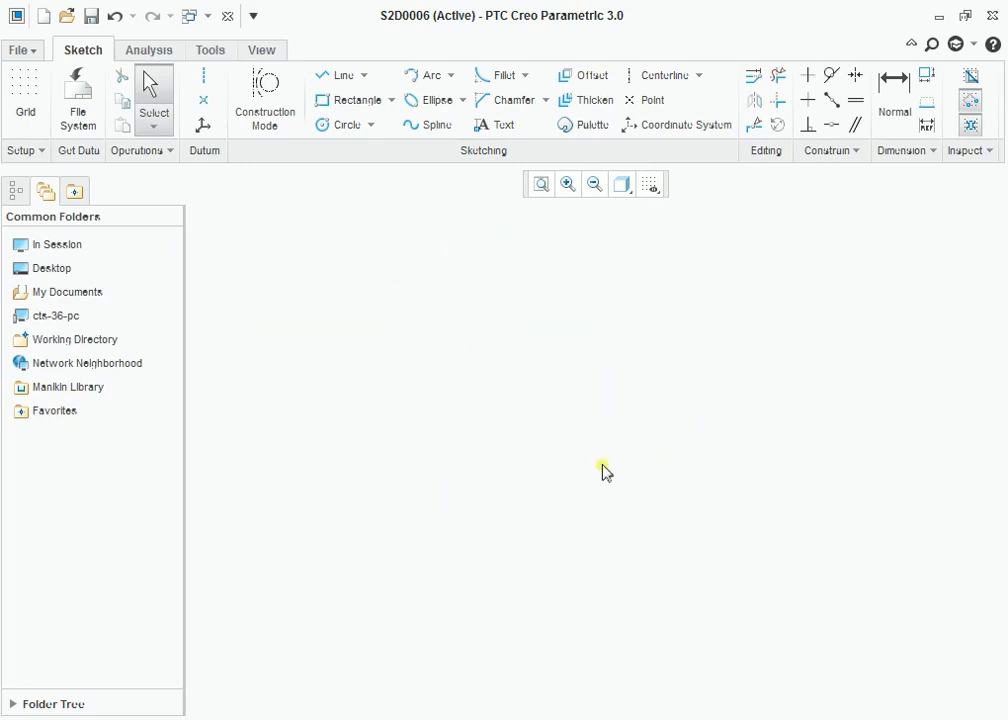
# Step: Sketch two separate lines, a sloped one about 0.15 long and a steep one about 0.16 long
pyautogui.click(333, 76)
pyautogui.click(662, 482)
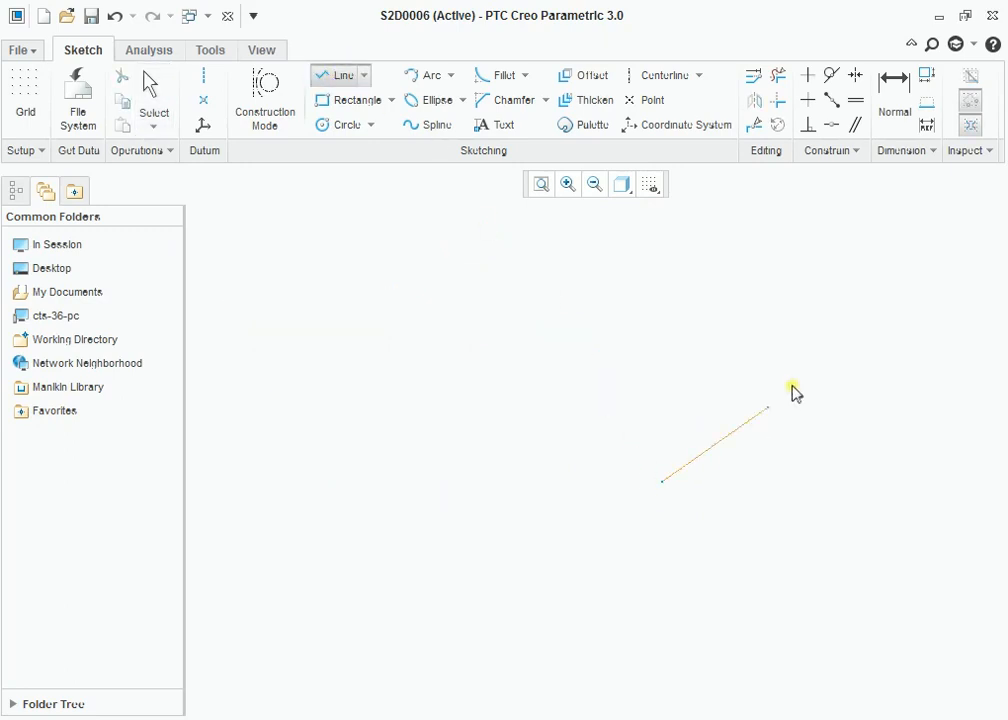
pyautogui.click(800, 374)
pyautogui.middleClick(661, 305)
pyautogui.click(484, 279)
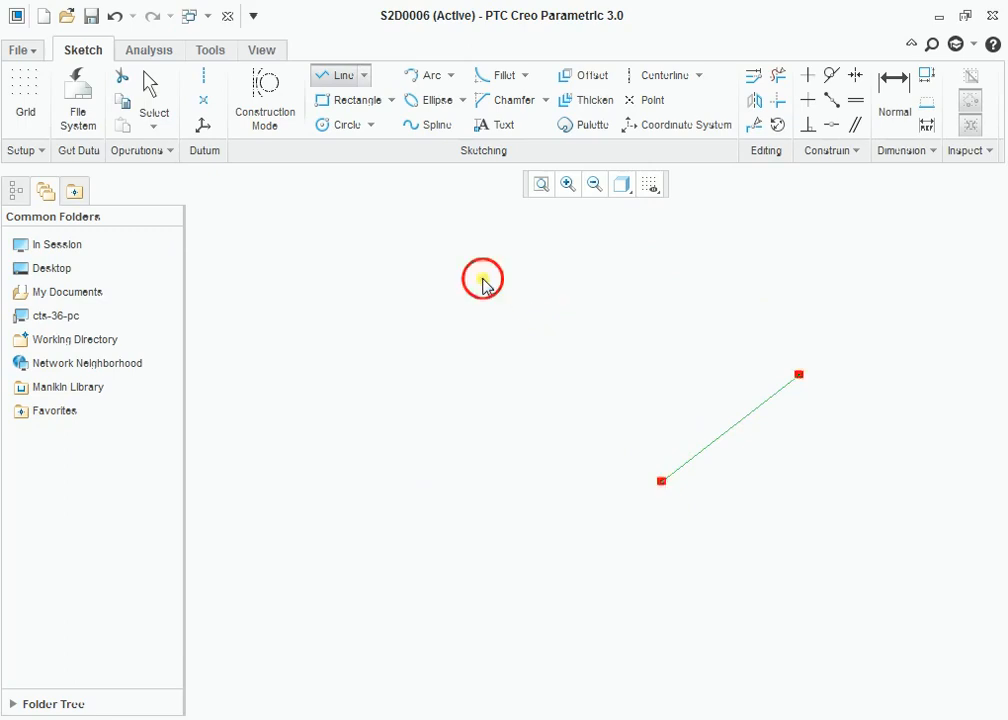
pyautogui.click(503, 464)
pyautogui.middleClick(530, 450)
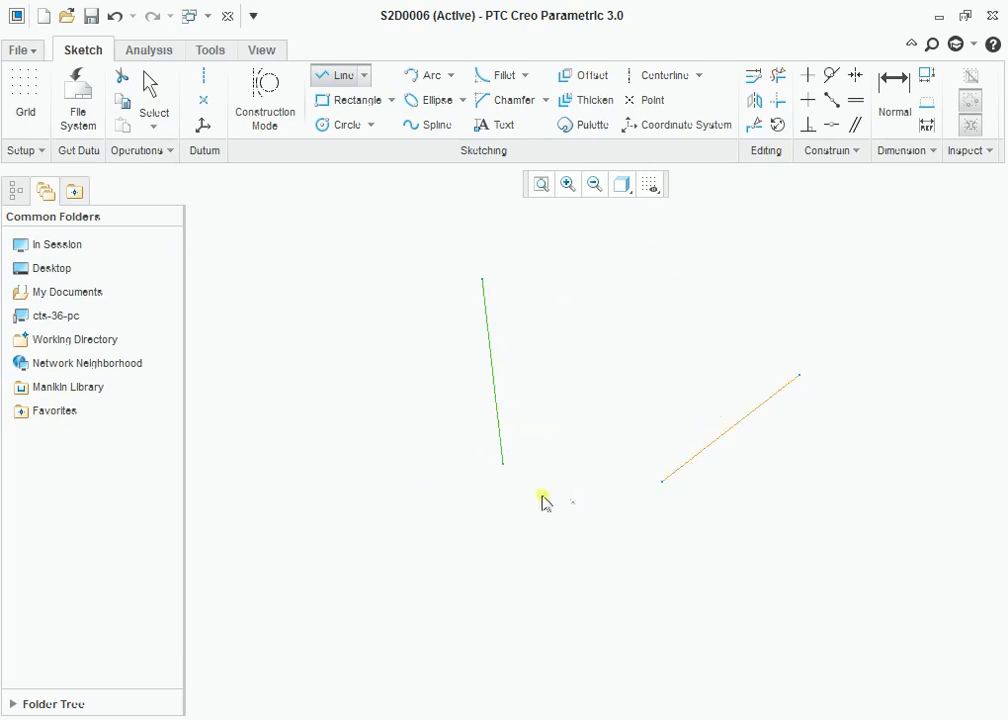
pyautogui.middleClick(695, 538)
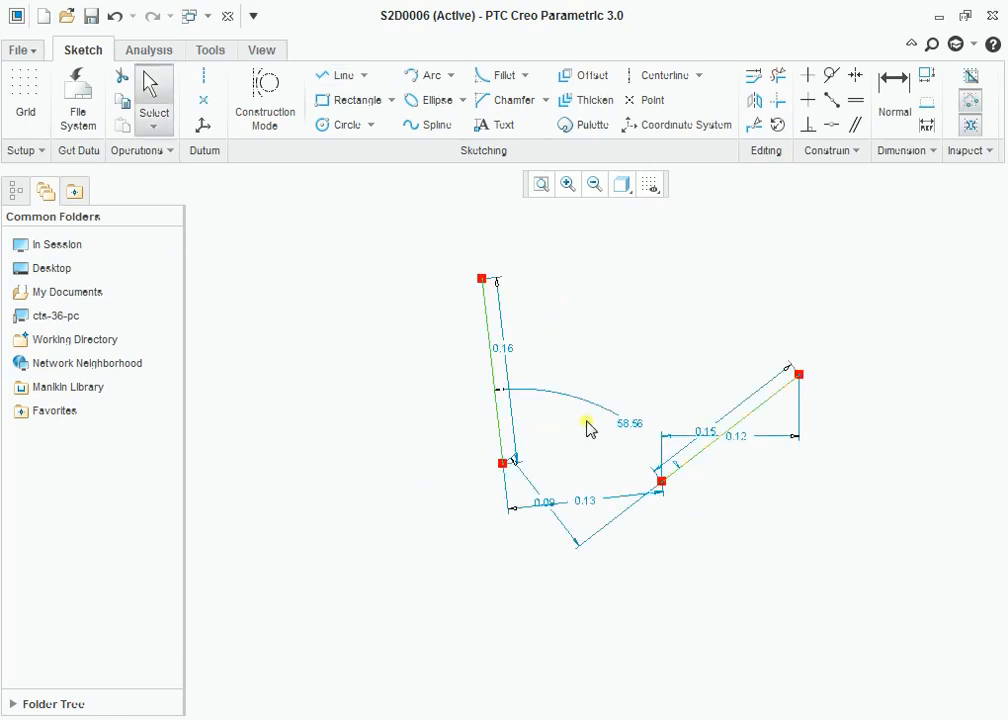
# Step: Apply a perpendicular constraint between the steep line and the sloped line
pyautogui.click(808, 126)
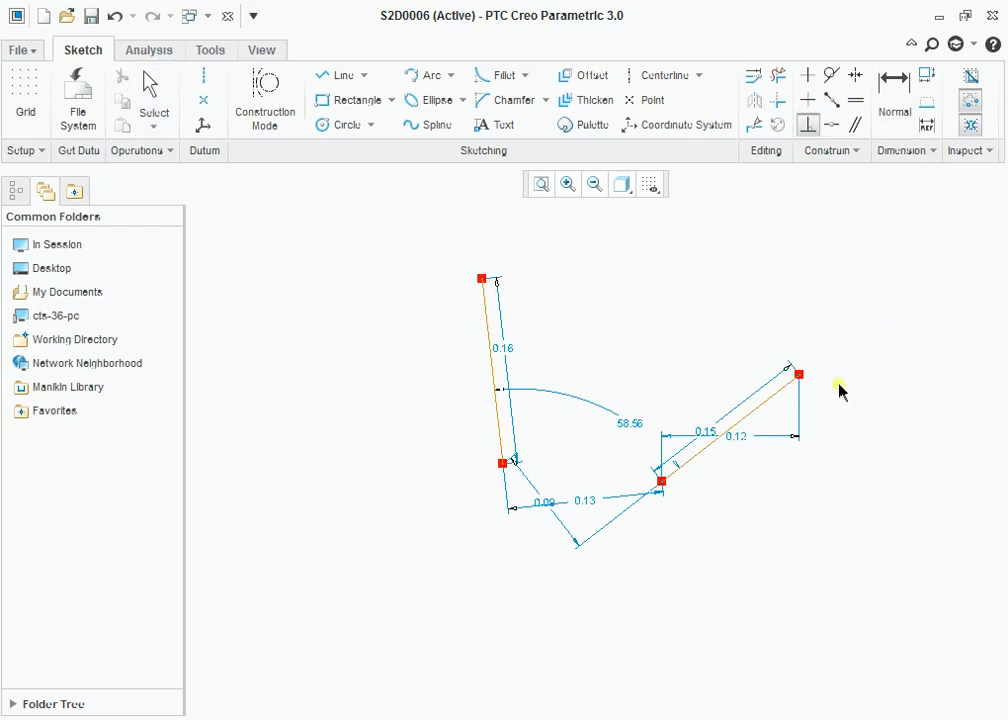
pyautogui.click(500, 381)
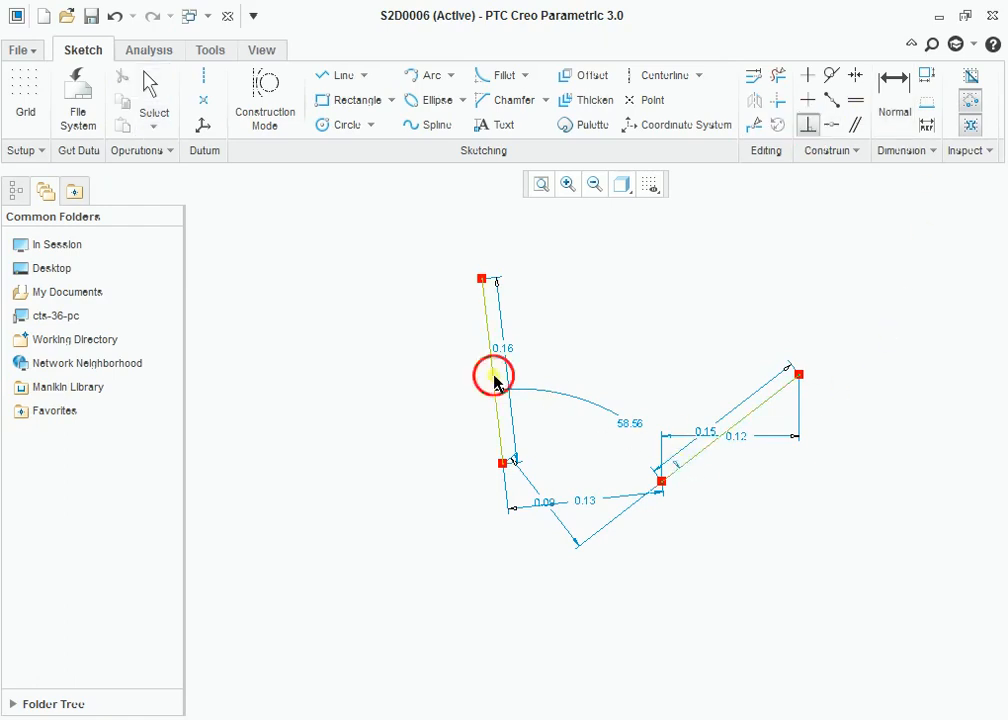
pyautogui.middleClick(580, 427)
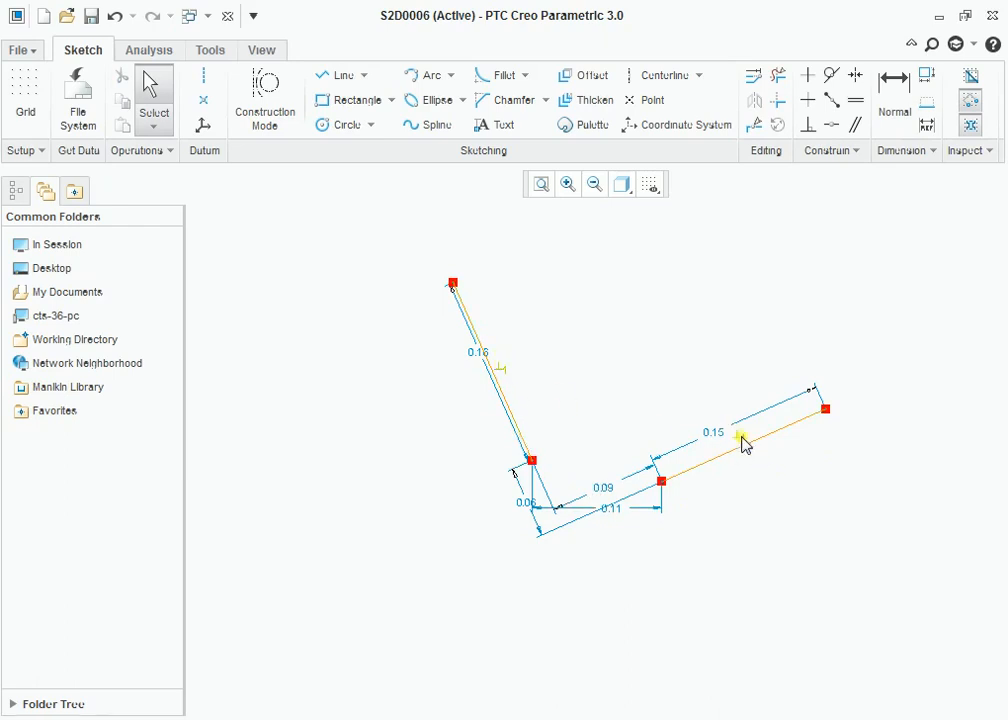
# Step: Delete the perpendicular lines, and sketch two separate oppositely slanted lines about 0.17 and 0.14 long
pyautogui.moveTo(403, 213)
pyautogui.mouseDown()
pyautogui.moveTo(716, 398)
pyautogui.moveTo(914, 568)
pyautogui.mouseUp()
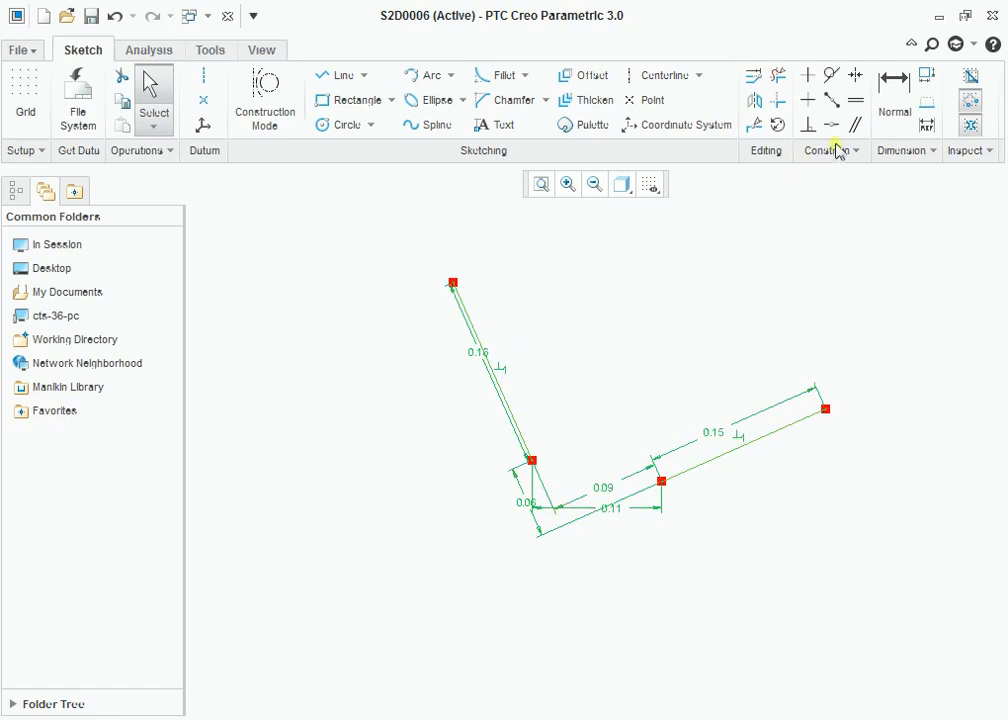
pyautogui.press('Delete')
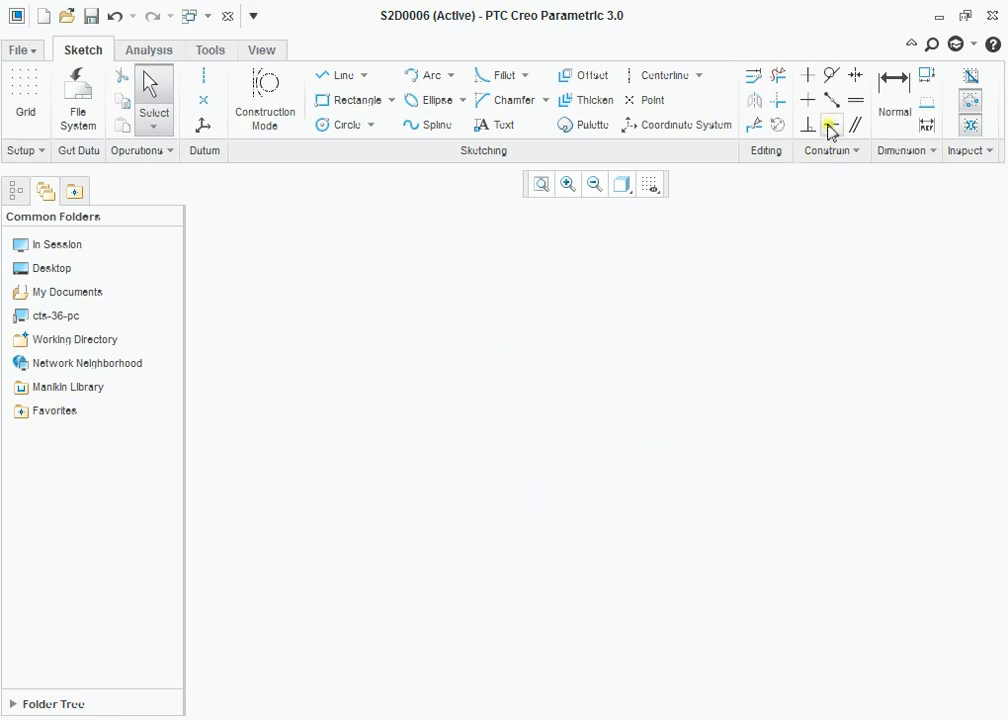
pyautogui.click(341, 77)
pyautogui.click(529, 330)
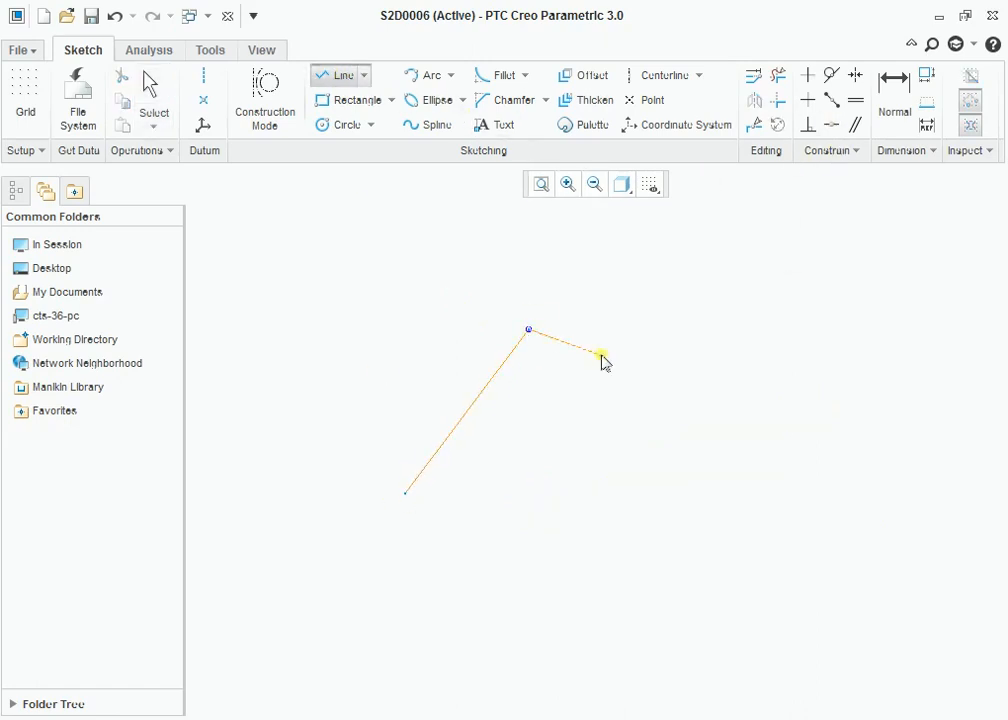
pyautogui.middleClick(686, 284)
pyautogui.click(686, 275)
pyautogui.click(778, 418)
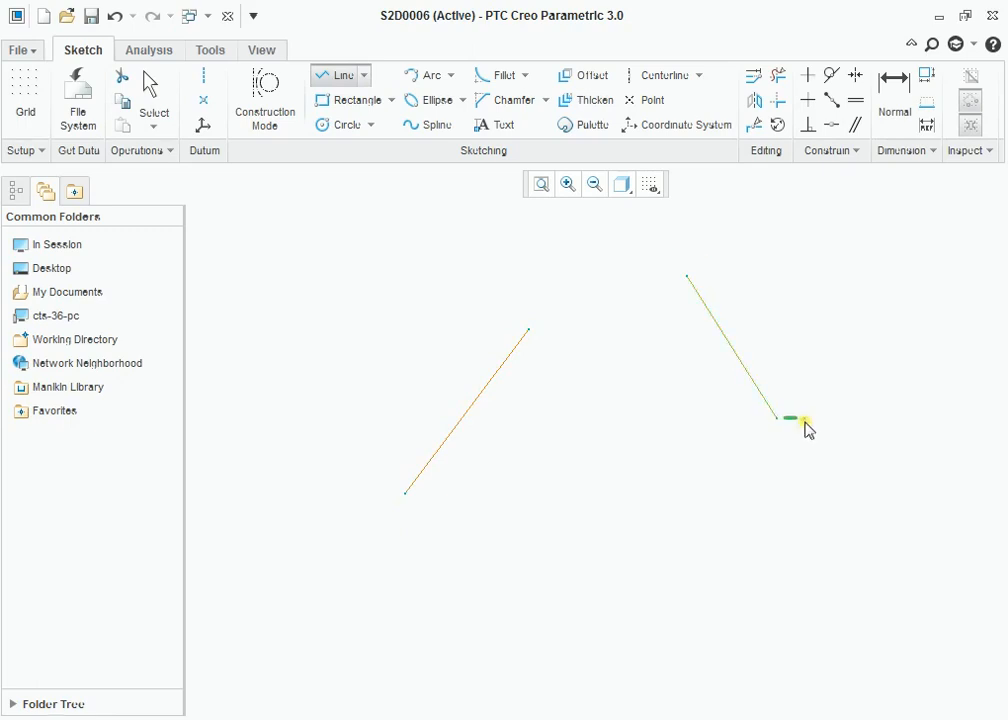
pyautogui.middleClick(805, 427)
pyautogui.middleClick(805, 427)
pyautogui.scroll(-2, 539, 348)
pyautogui.scroll(3, 539, 370)
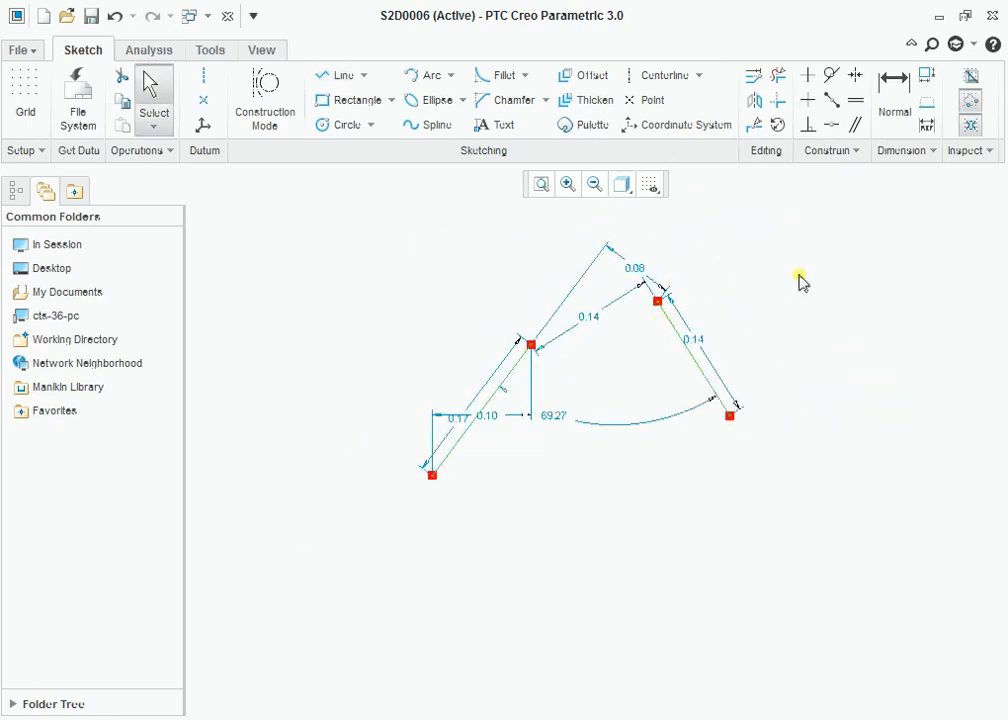
# Step: Apply a coincident constraint to the lower endpoints of the two slanted lines
pyautogui.click(829, 128)
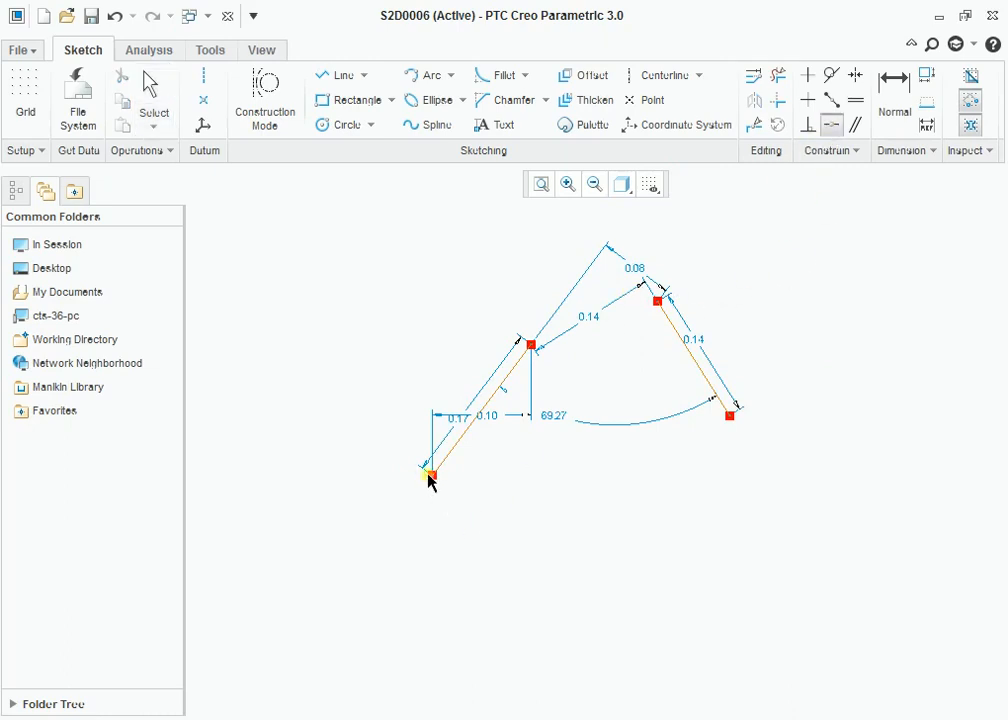
pyautogui.click(730, 417)
pyautogui.middleClick(573, 376)
pyautogui.scroll(3, 573, 376)
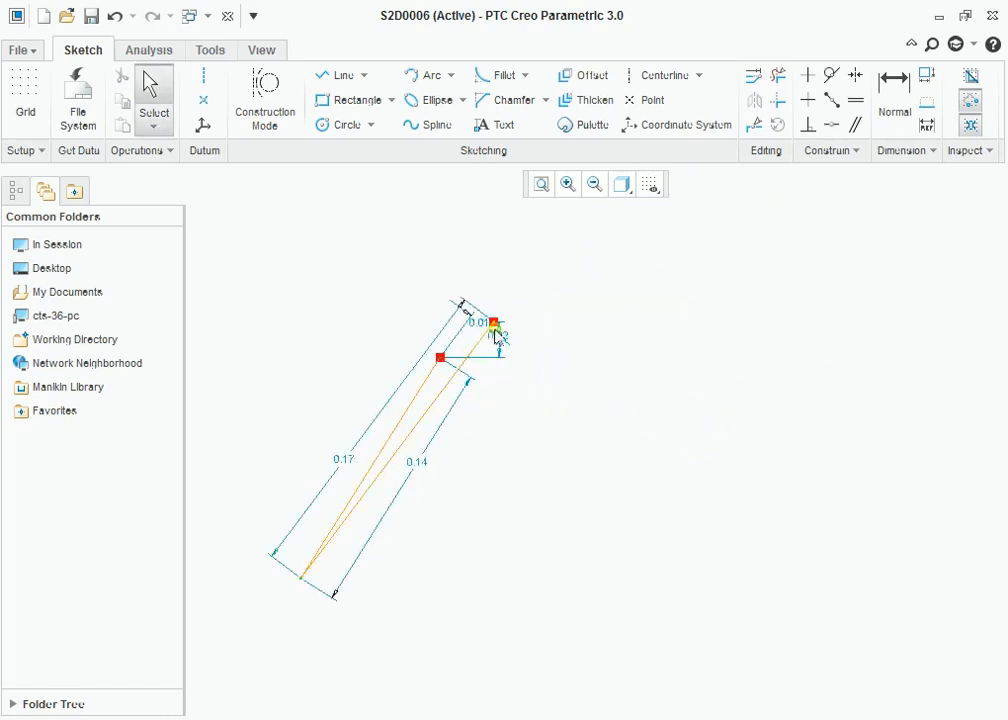
# Step: Move the free endpoints and the shared corner of the two joined lines, leaving them about 0.11 and 0.13 long
pyautogui.moveTo(497, 328)
pyautogui.mouseDown()
pyautogui.moveTo(544, 387)
pyautogui.moveTo(644, 640)
pyautogui.mouseUp()
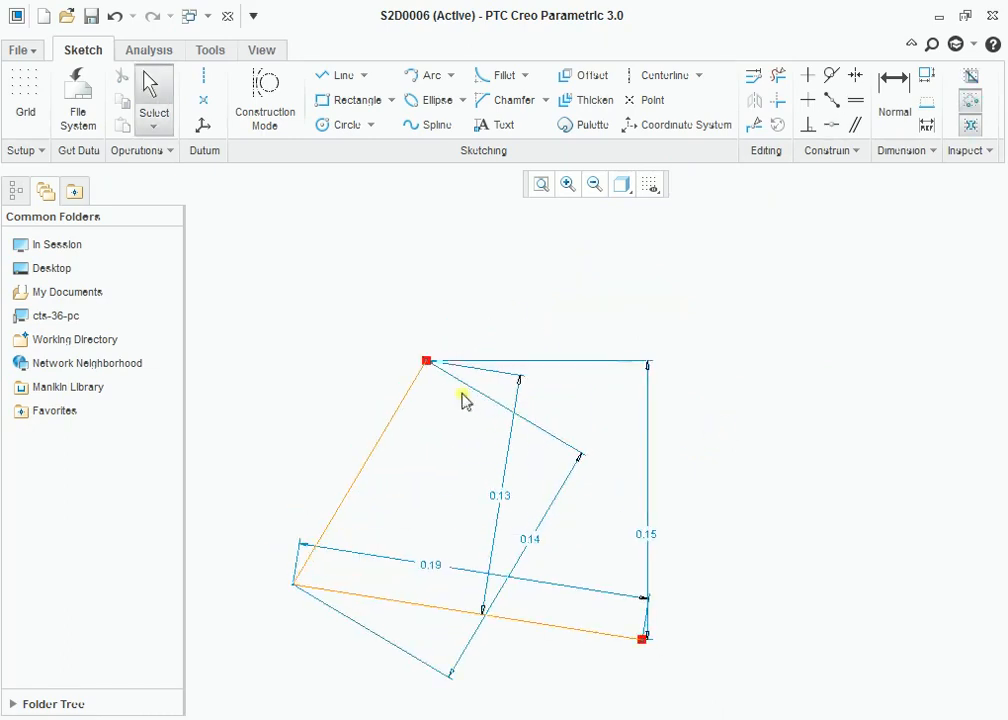
pyautogui.moveTo(428, 359)
pyautogui.mouseDown()
pyautogui.moveTo(349, 257)
pyautogui.moveTo(449, 304)
pyautogui.mouseUp()
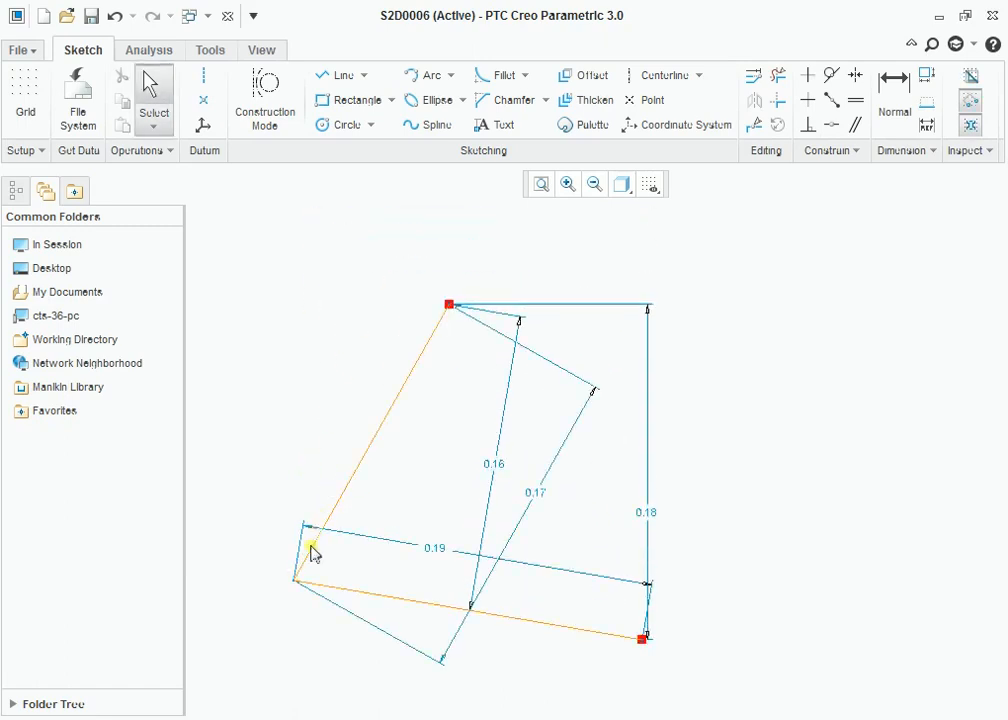
pyautogui.moveTo(292, 582)
pyautogui.mouseDown()
pyautogui.moveTo(405, 492)
pyautogui.moveTo(548, 408)
pyautogui.moveTo(450, 502)
pyautogui.moveTo(458, 484)
pyautogui.mouseUp()
# Step: Delete the two lines joined by the coincident constraint together with their dimensions
pyautogui.scroll(2, 542, 366)
pyautogui.moveTo(430, 266)
pyautogui.mouseDown()
pyautogui.moveTo(558, 415)
pyautogui.moveTo(671, 574)
pyautogui.mouseUp()
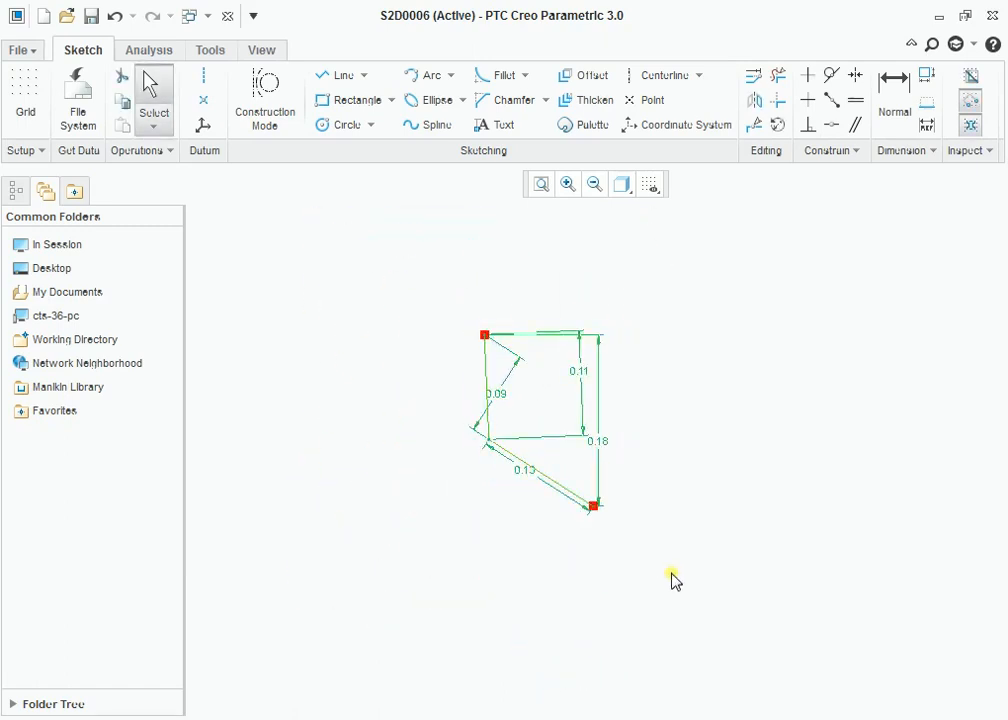
pyautogui.press('Delete')
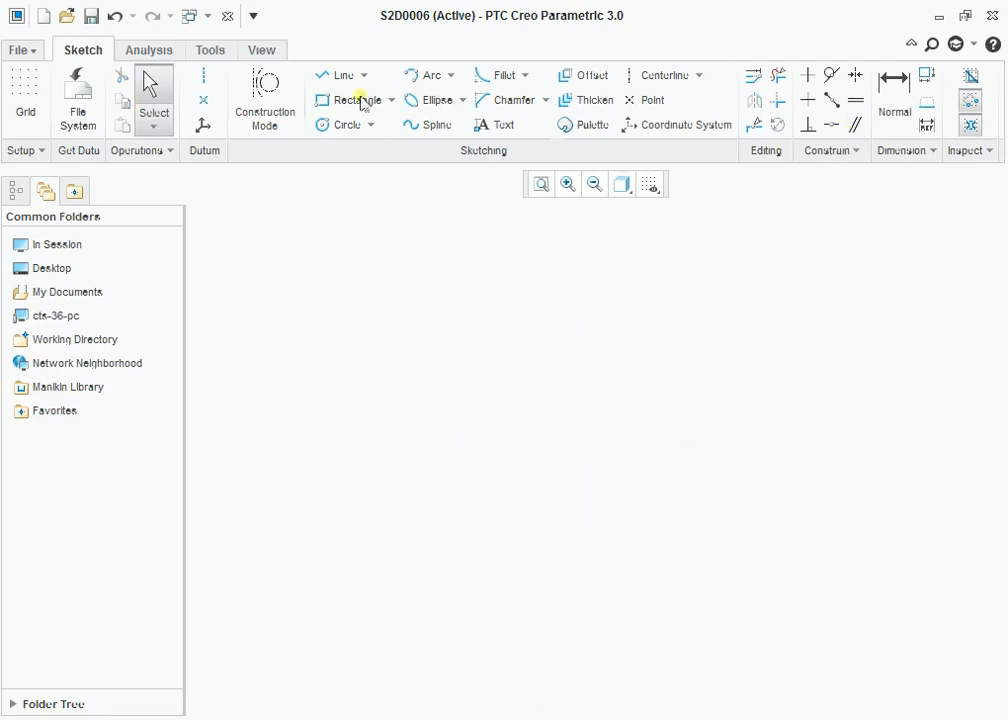
# Step: Sketch two separate lines, a sloped one about 0.26 long and a steep one about 0.24 long to its right
pyautogui.click(336, 75)
pyautogui.click(377, 437)
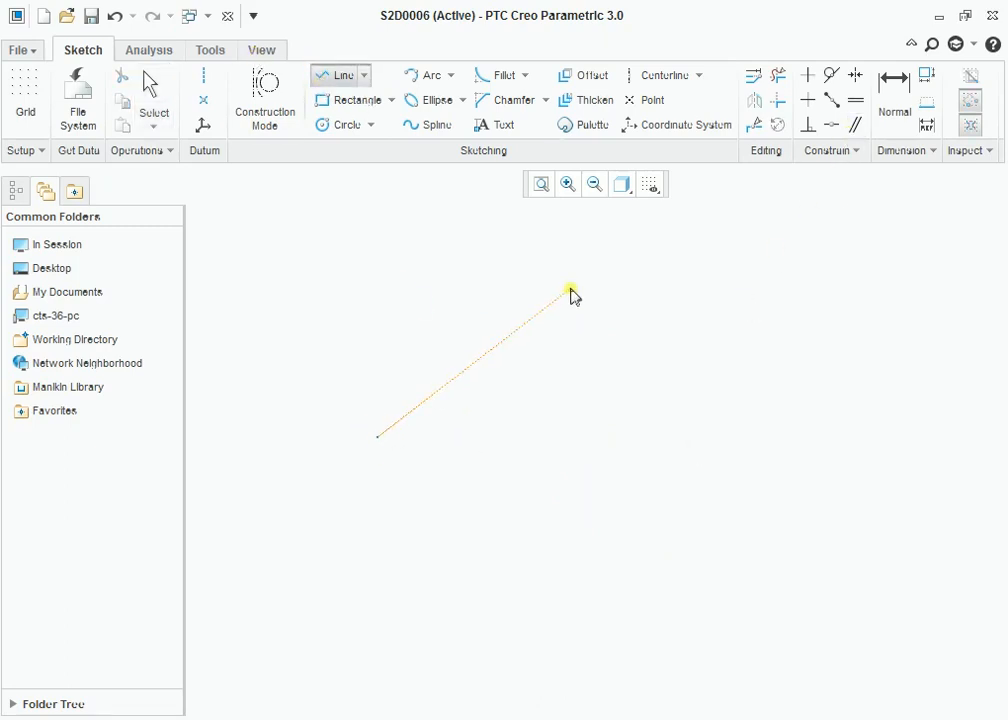
pyautogui.click(559, 264)
pyautogui.middleClick(559, 266)
pyautogui.click(689, 292)
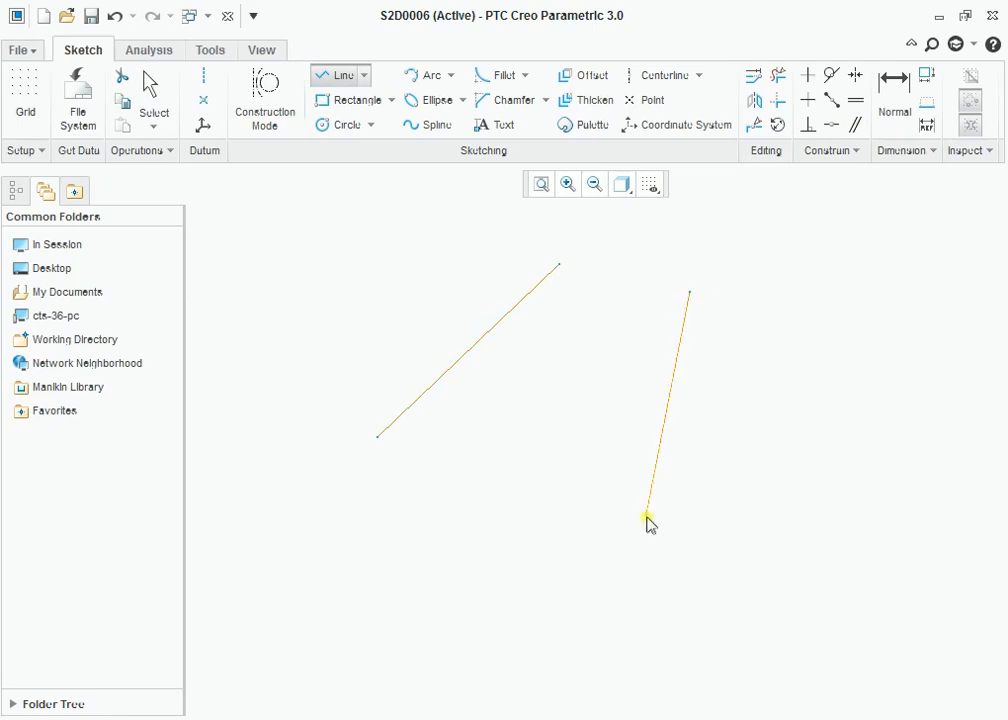
pyautogui.click(646, 521)
pyautogui.middleClick(686, 344)
pyautogui.middleClick(688, 345)
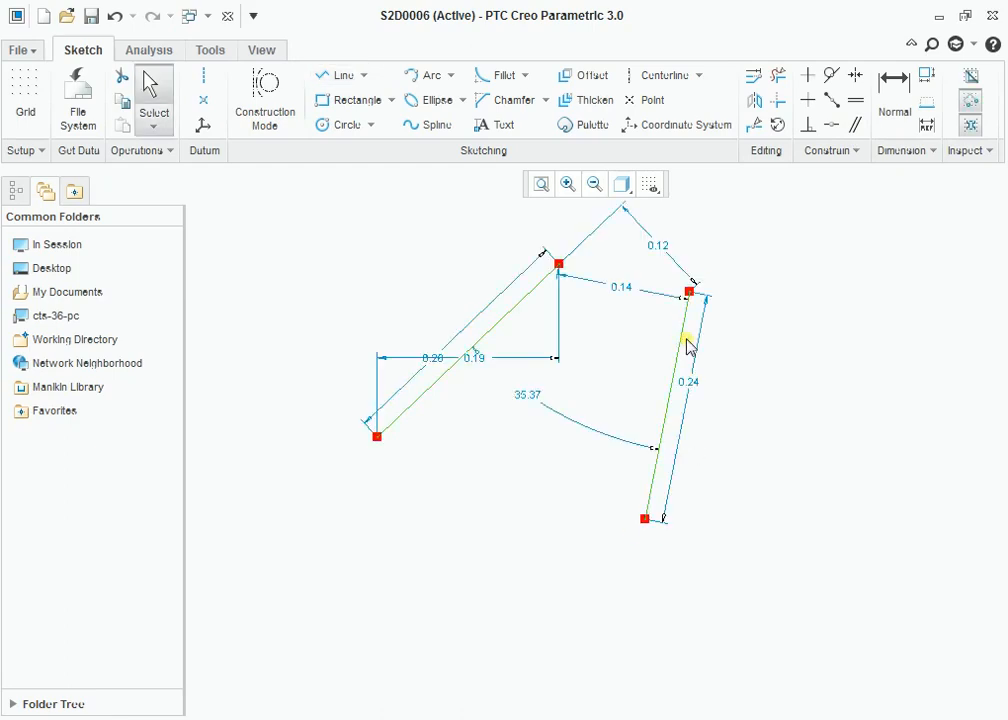
# Step: Apply a parallel constraint between the steep line and the sloped line
pyautogui.scroll(-2, 697, 358)
pyautogui.scroll(-2, 640, 430)
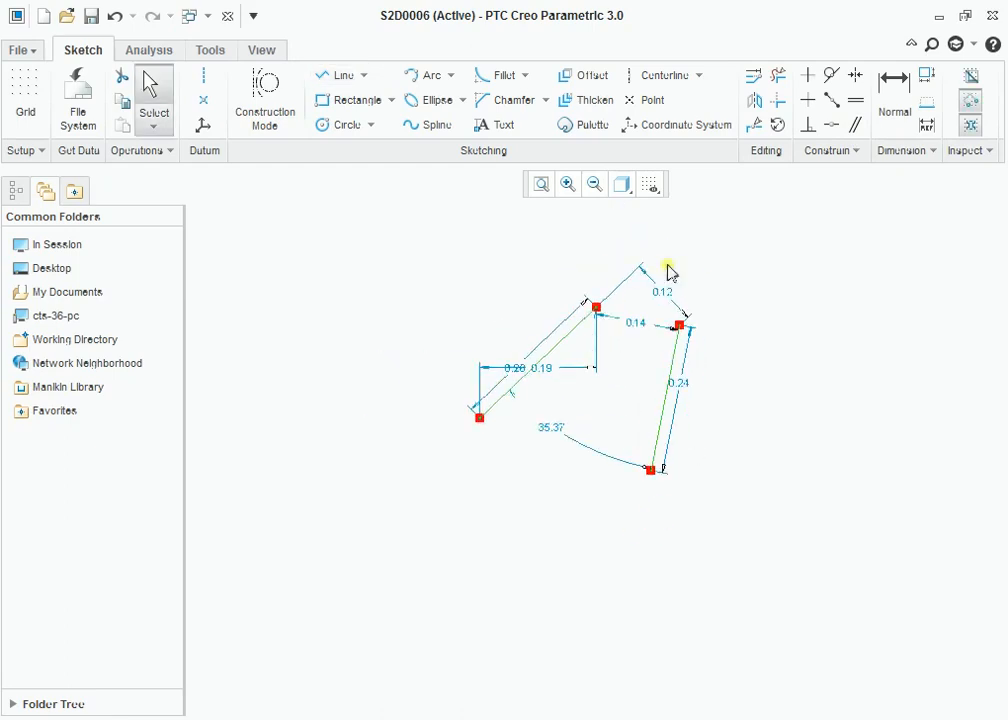
pyautogui.scroll(2, 668, 270)
pyautogui.click(856, 125)
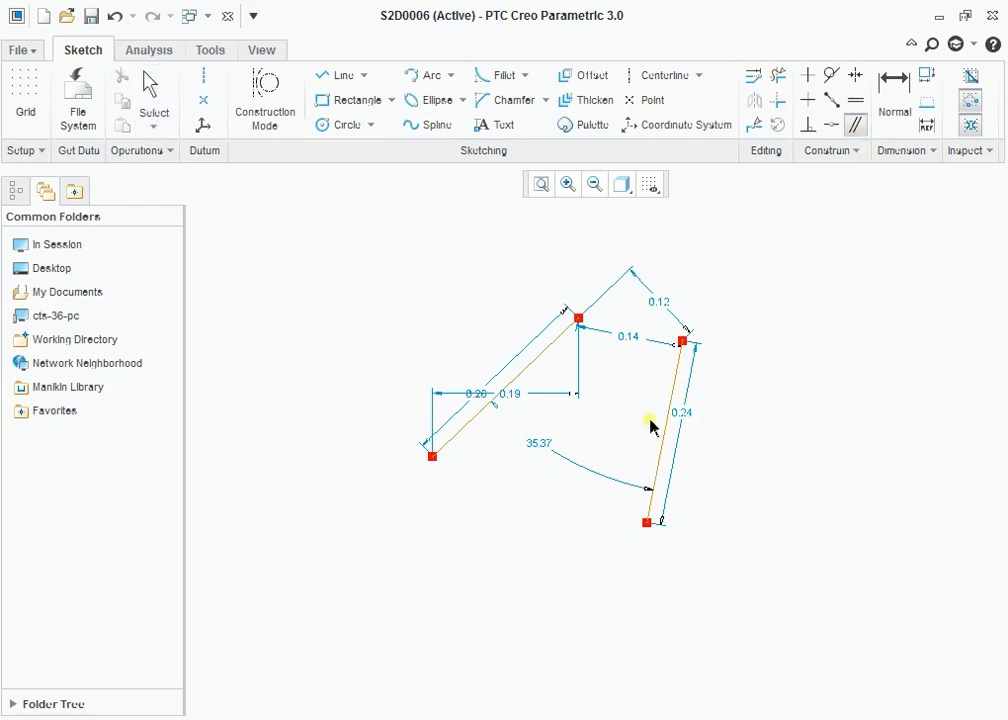
pyautogui.click(532, 360)
pyautogui.middleClick(545, 403)
pyautogui.scroll(-2, 547, 382)
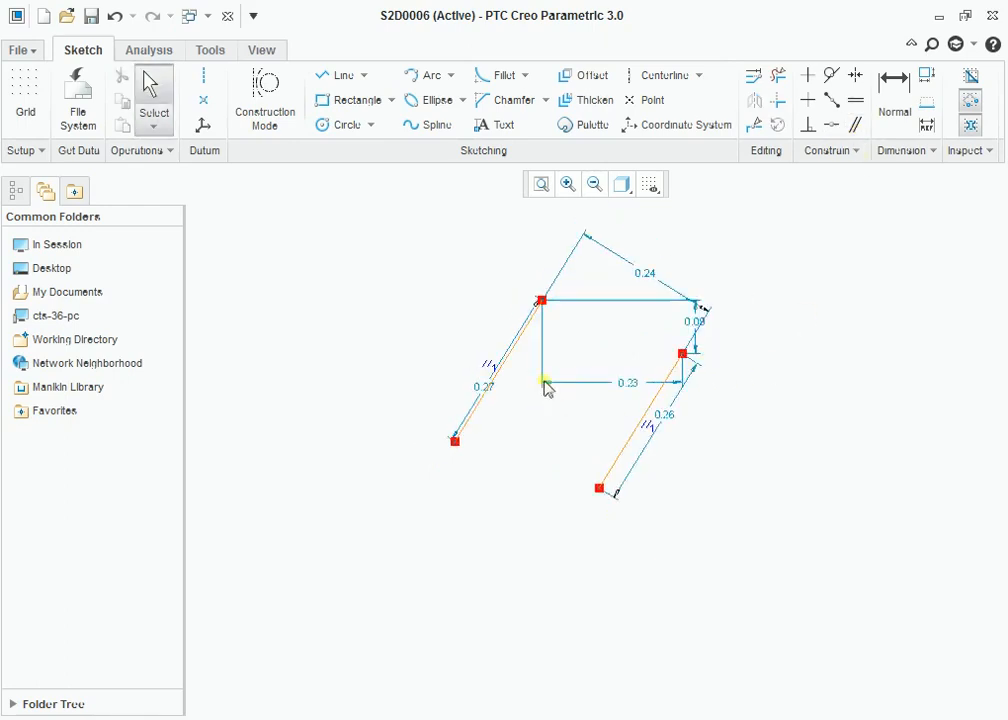
# Step: Move the upper endpoint of the left parallel line far to the left so both parallel lines slant downward to the right
pyautogui.moveTo(546, 320)
pyautogui.mouseDown()
pyautogui.moveTo(472, 292)
pyautogui.moveTo(394, 294)
pyautogui.moveTo(558, 286)
pyautogui.moveTo(565, 299)
pyautogui.moveTo(543, 318)
pyautogui.mouseUp()
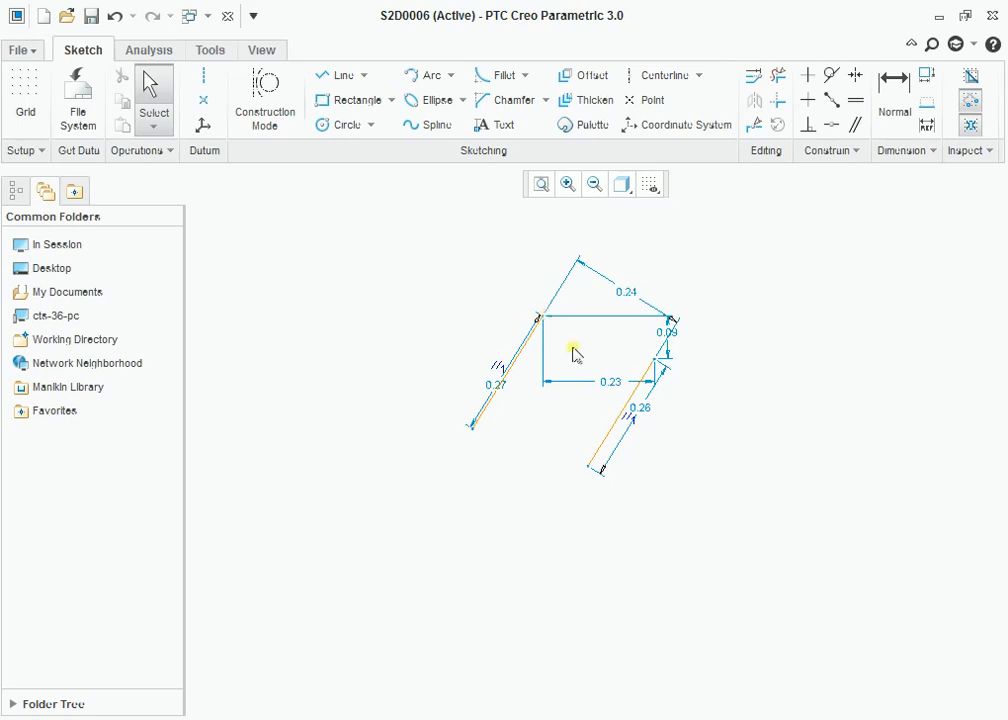
pyautogui.scroll(1, 605, 390)
pyautogui.scroll(-2, 605, 390)
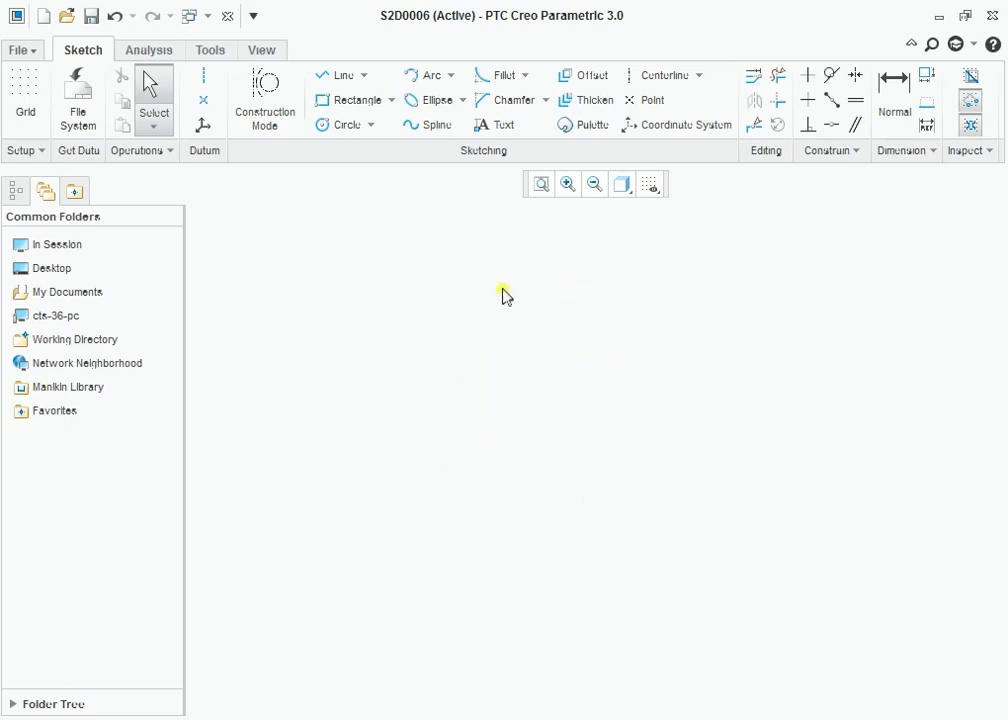
pyautogui.moveTo(503, 289)
pyautogui.mouseDown()
pyautogui.moveTo(398, 263)
pyautogui.moveTo(351, 290)
pyautogui.mouseUp()
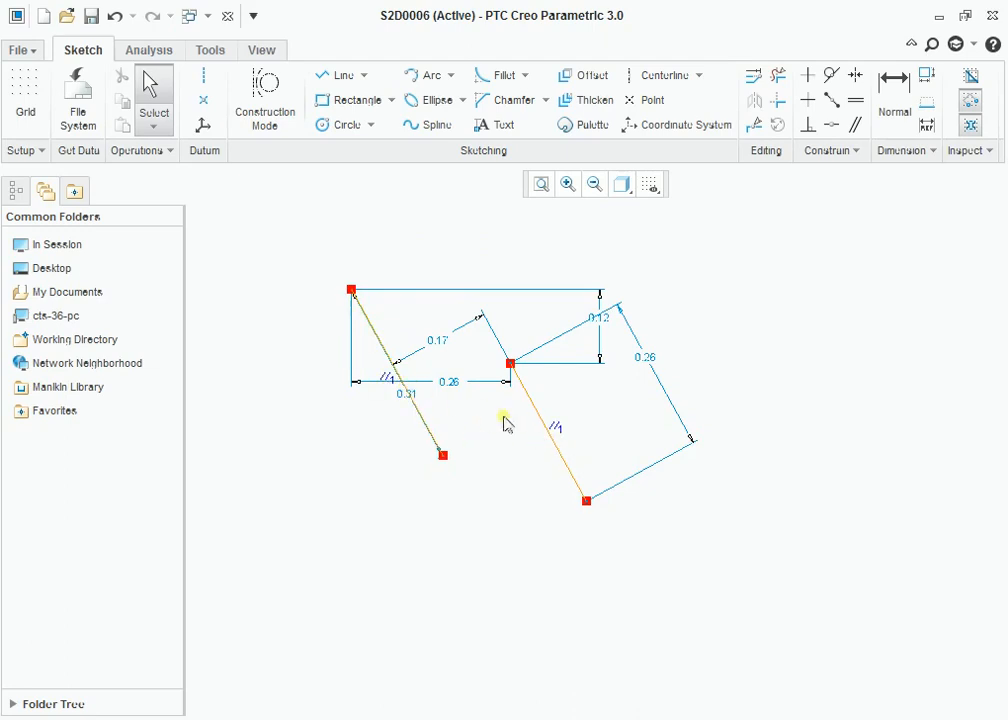
# Step: Delete both parallel lines to clear the sketch
pyautogui.scroll(2, 508, 424)
pyautogui.scroll(-1, 522, 432)
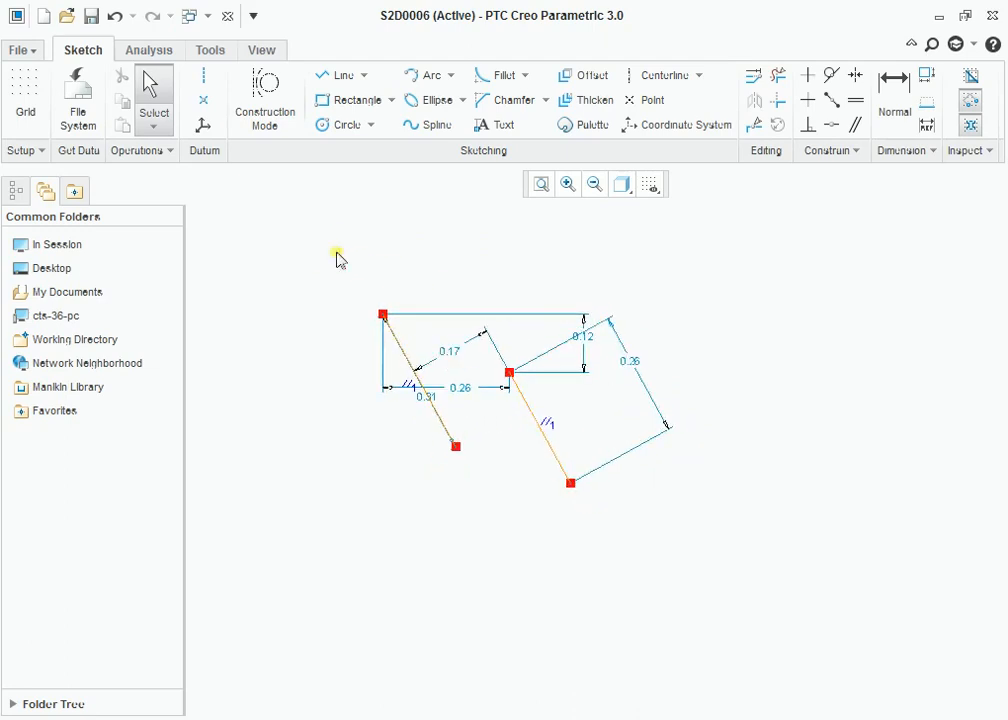
pyautogui.moveTo(337, 252); pyautogui.dragTo(659, 563)
pyautogui.press('Delete')
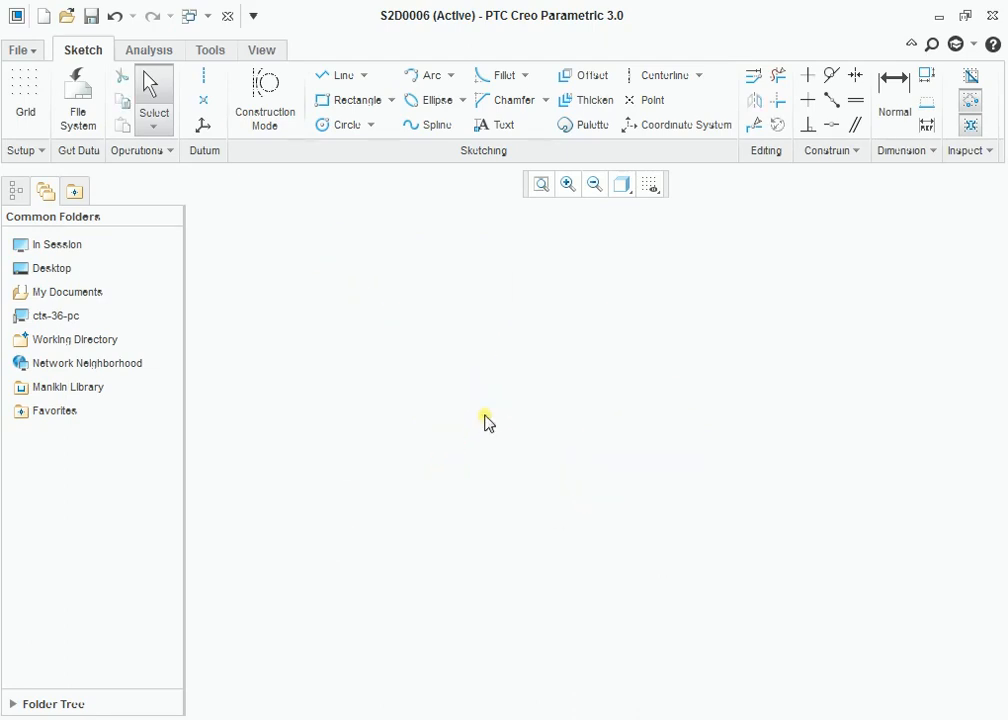